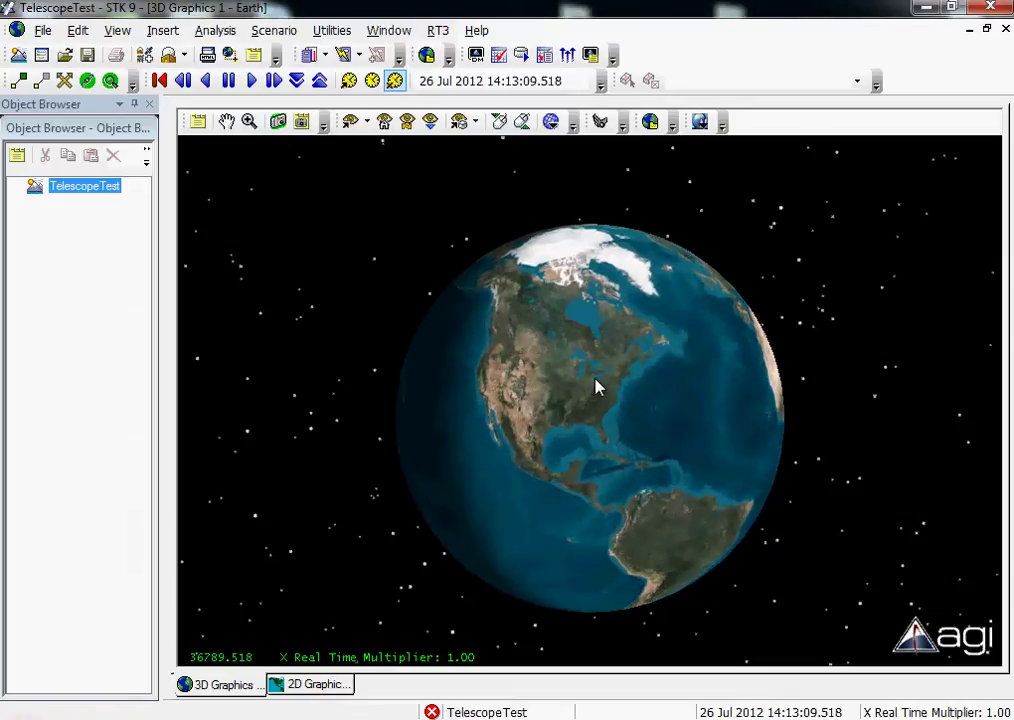
Step: Rotate and zoom the 3D globe until North America fills the view, Greenland at top
mouse_move(602, 444)
left_mouse_down()
mouse_move(629, 430)
mouse_move(607, 435)
mouse_move(597, 452)
left_mouse_up()
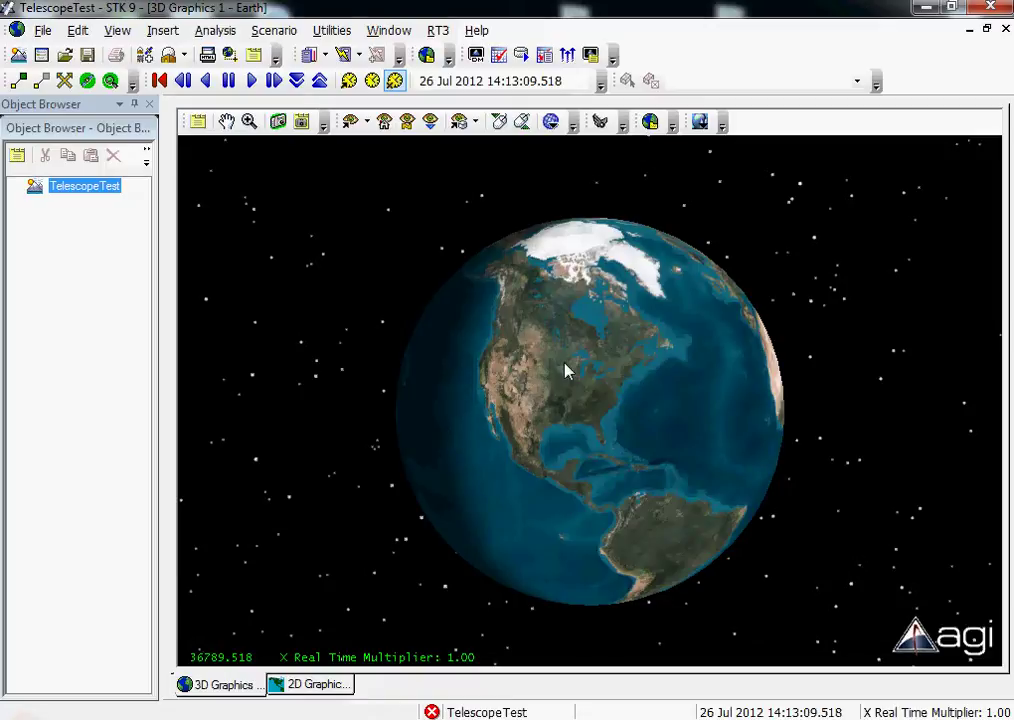
right_click_drag(570, 367, 573, 392)
mouse_move(573, 392)
left_mouse_down()
mouse_move(575, 410)
mouse_move(573, 389)
mouse_move(568, 399)
left_mouse_up()
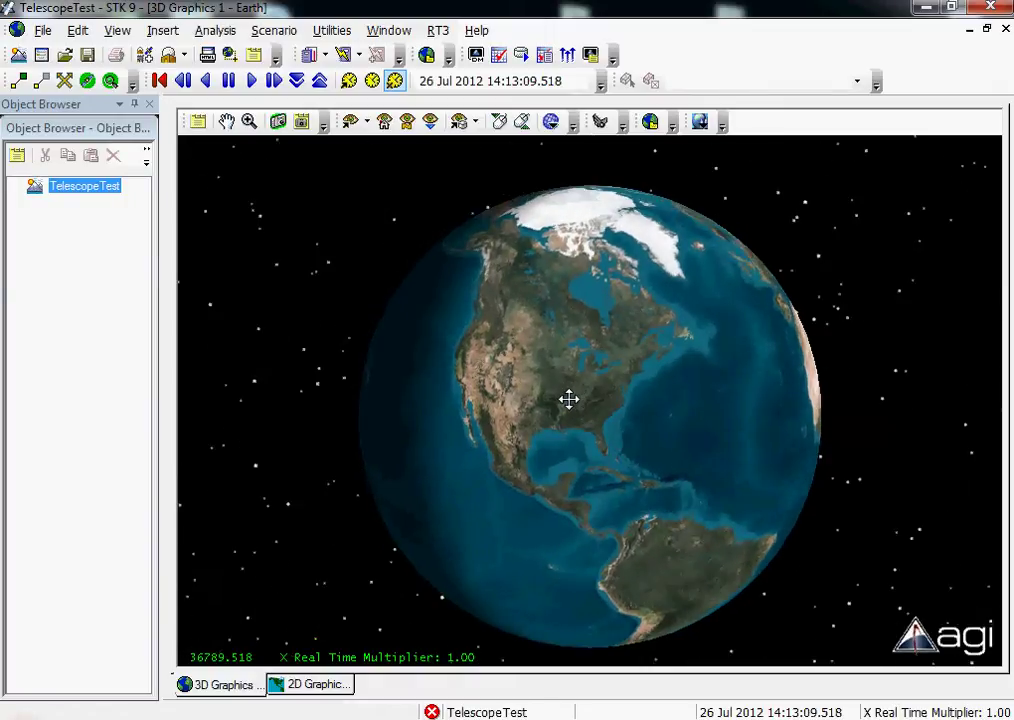
right_click_drag(571, 398, 576, 442)
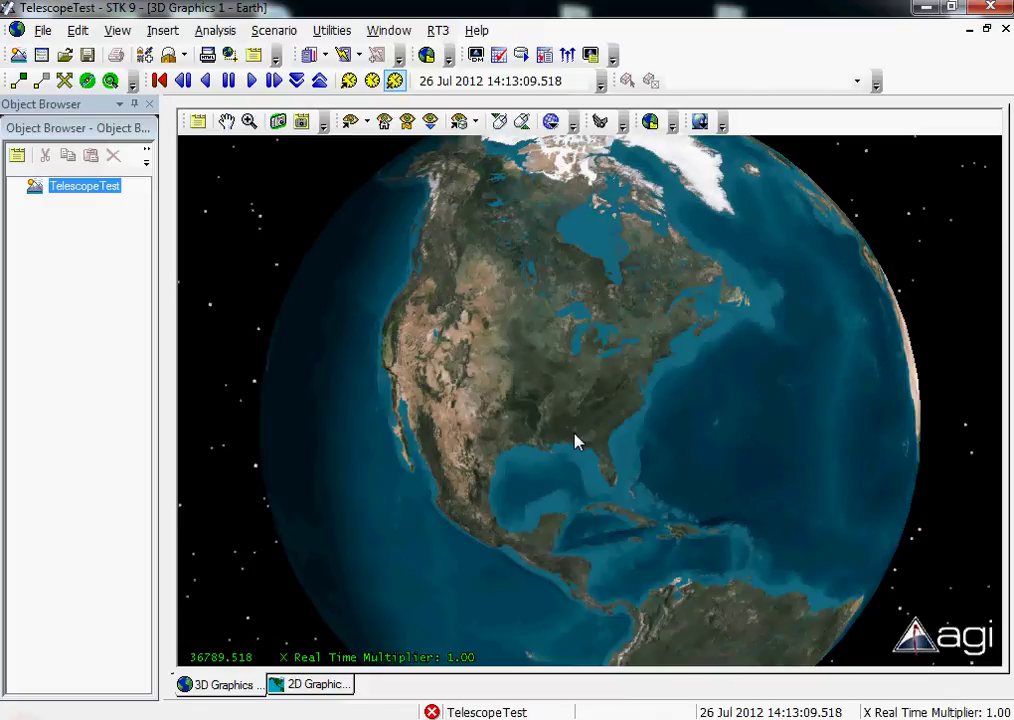
right_click_drag(579, 387, 584, 419)
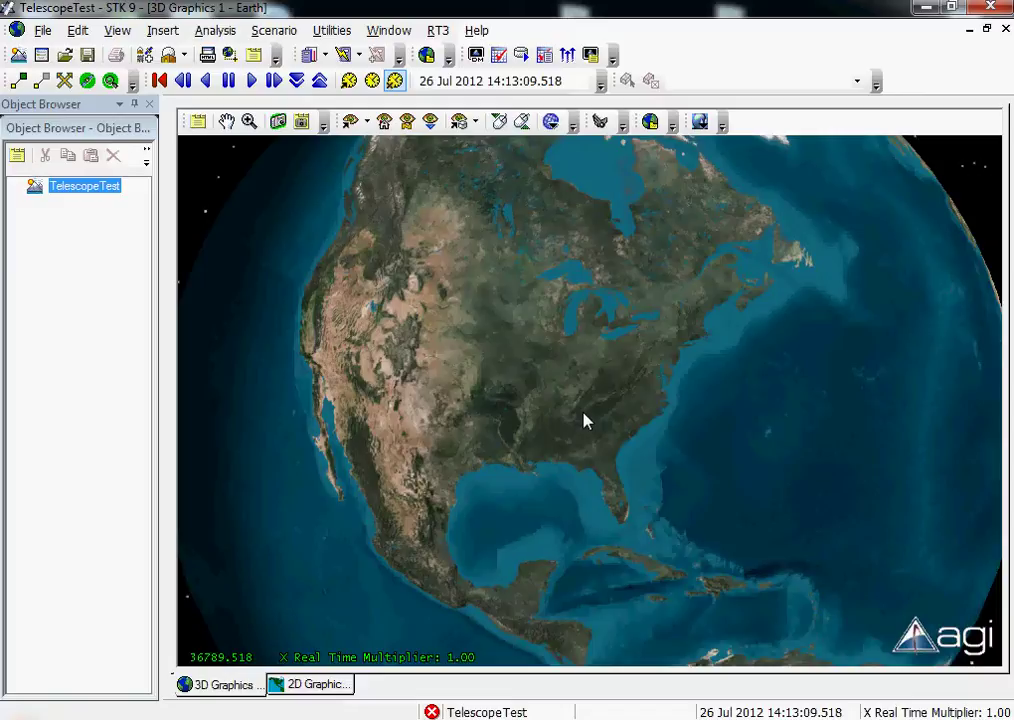
right_click_drag(538, 405, 534, 367)
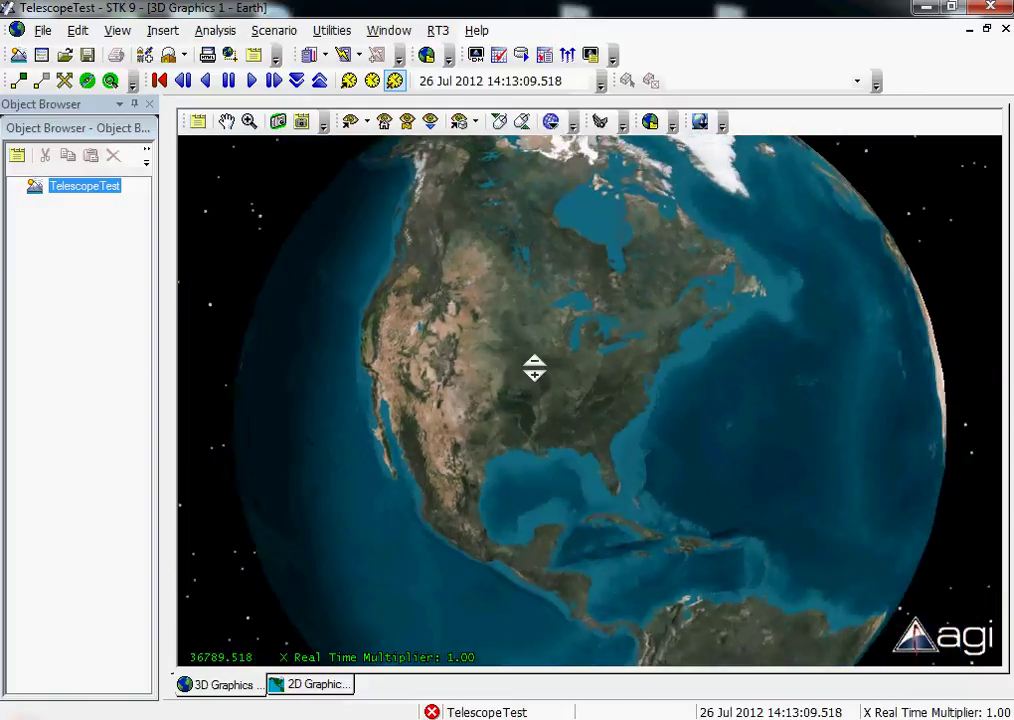
left_click_drag(534, 367, 395, 645)
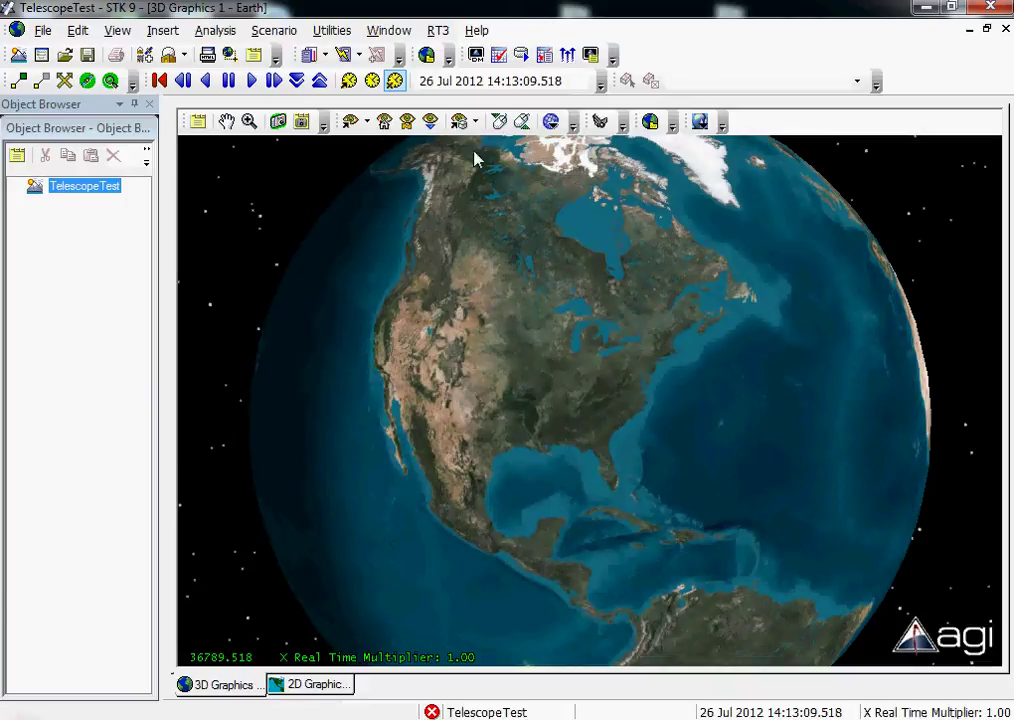
Step: Insert a new facility on the US East Coast and rename it 'Telescope'
left_click(168, 56)
left_click(89, 205)
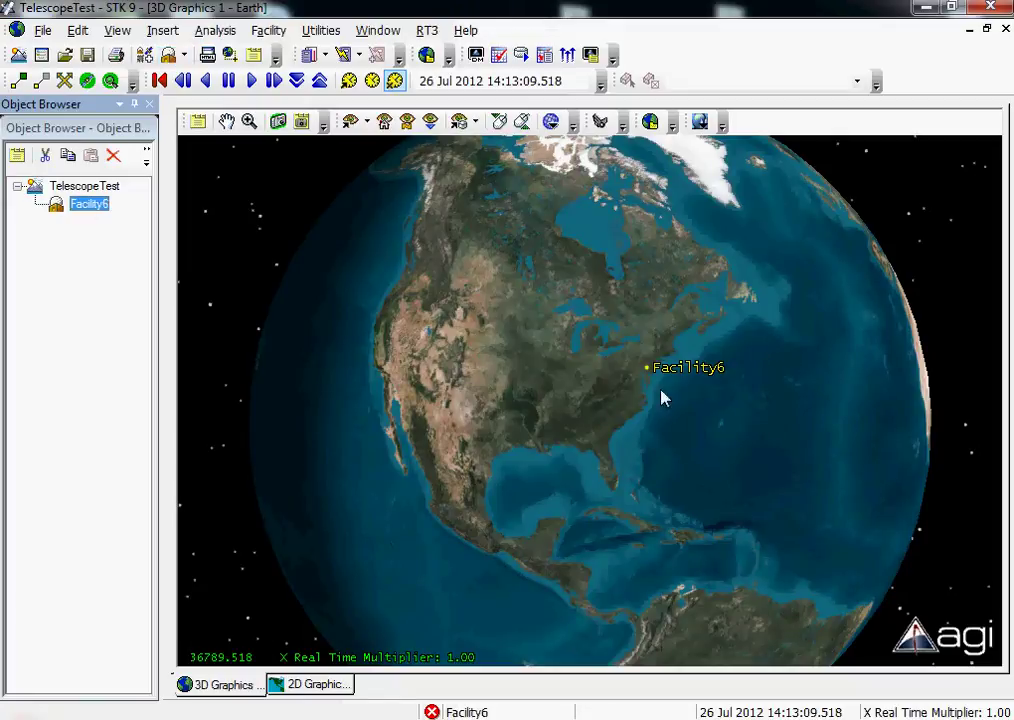
left_click(86, 205)
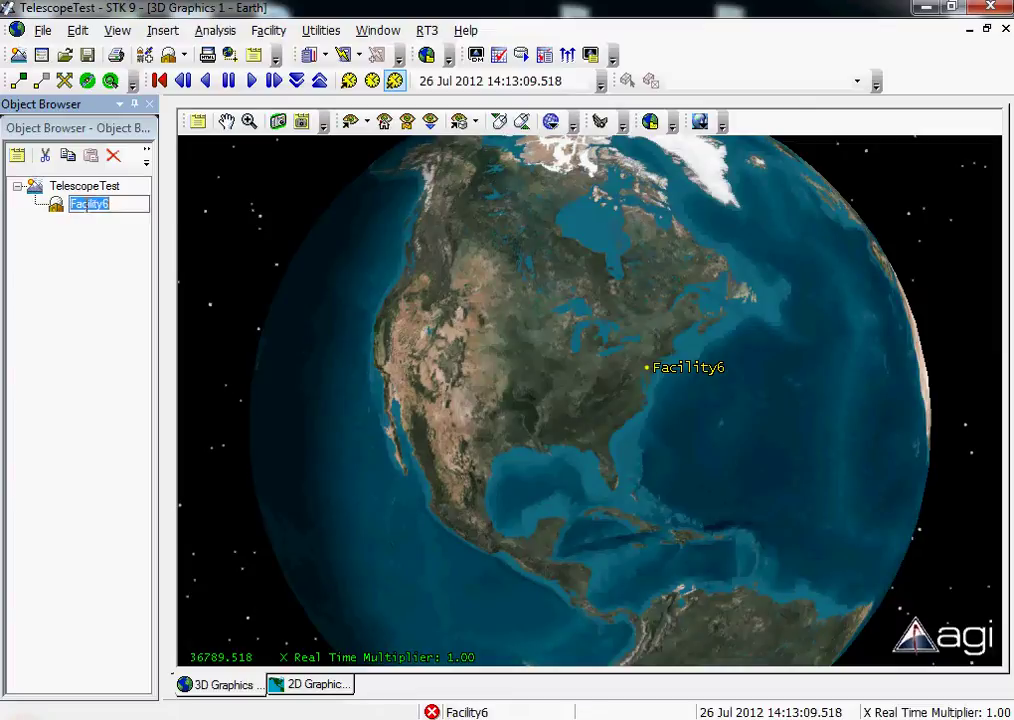
type("Telescop")
key("Return")
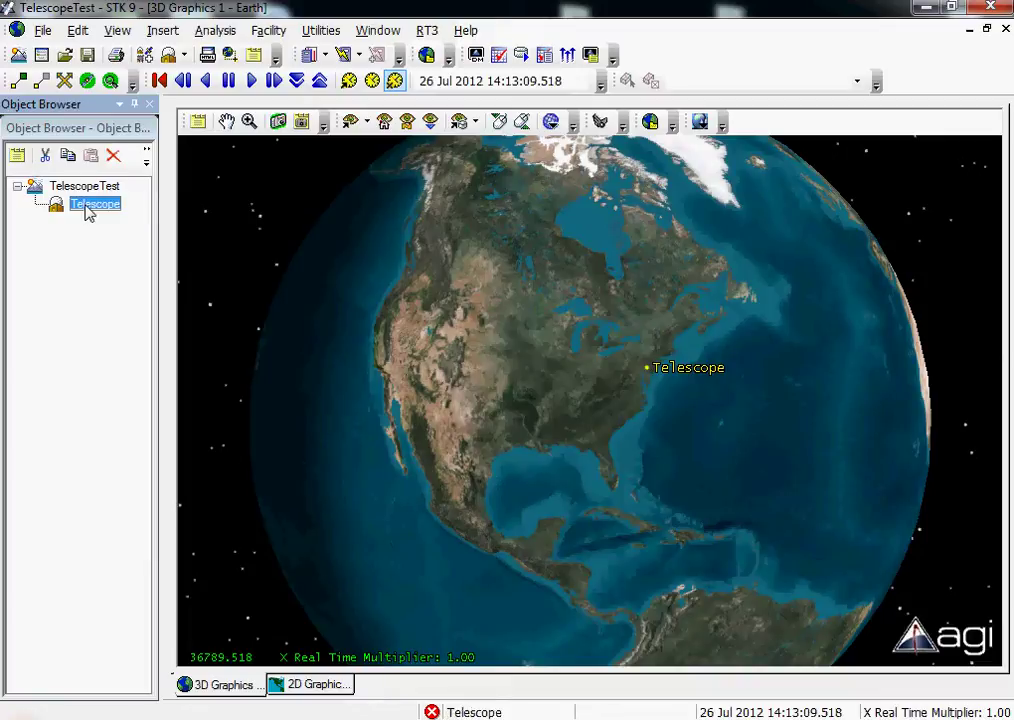
Step: Insert ISS_25544 from the satellite database by searching Common Name 'ISS'
left_click(145, 54)
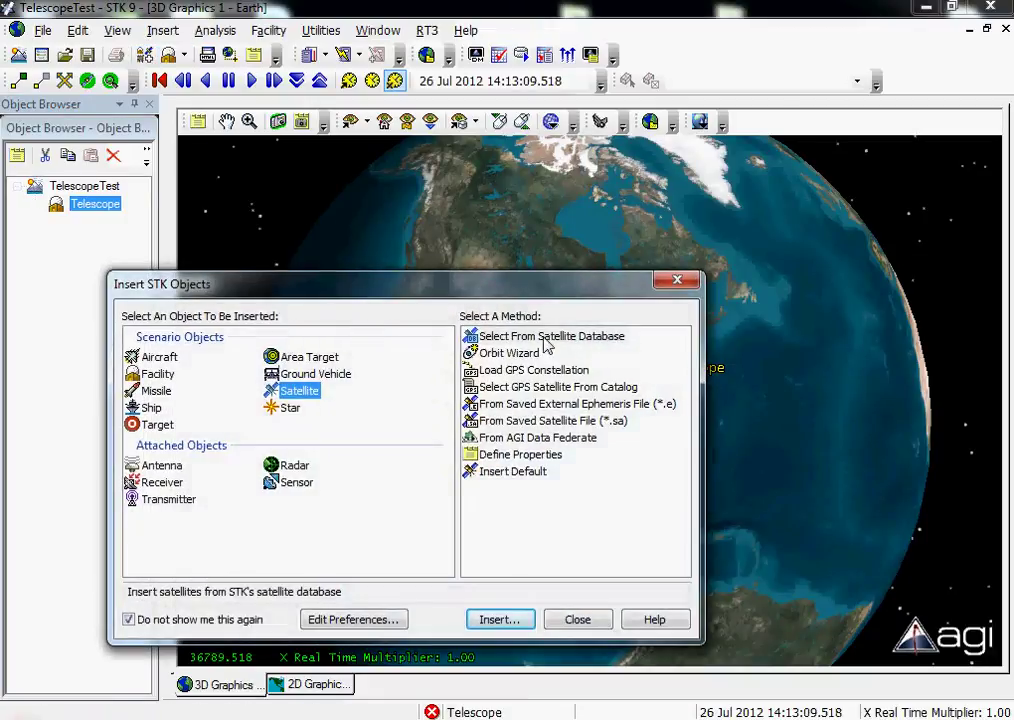
double_click(568, 338)
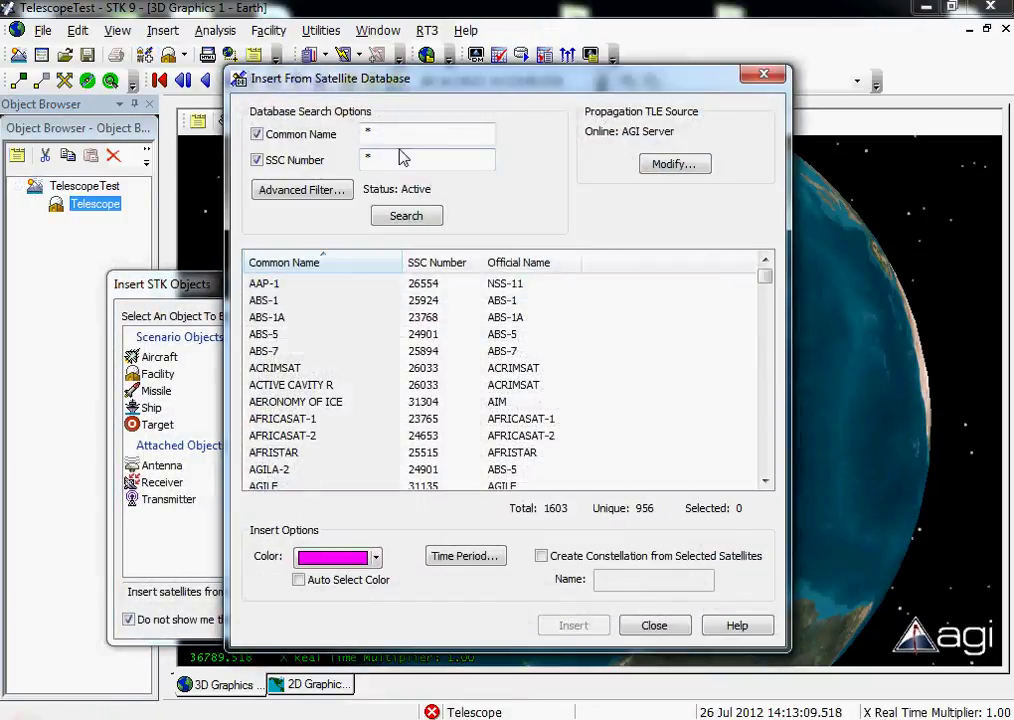
double_click(366, 132)
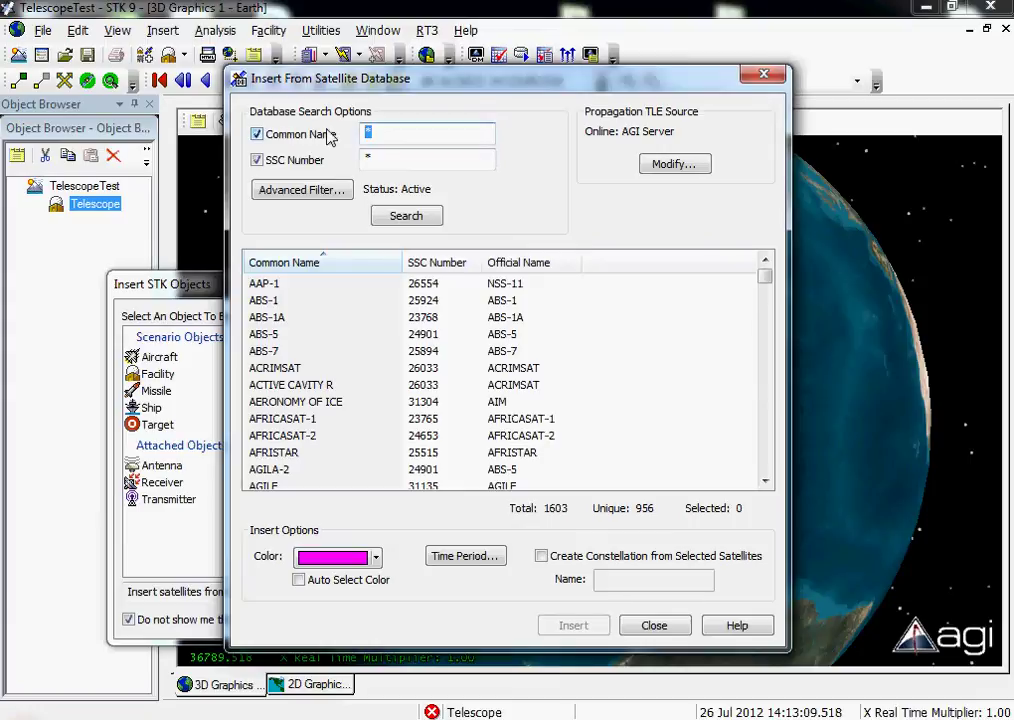
type("ISS")
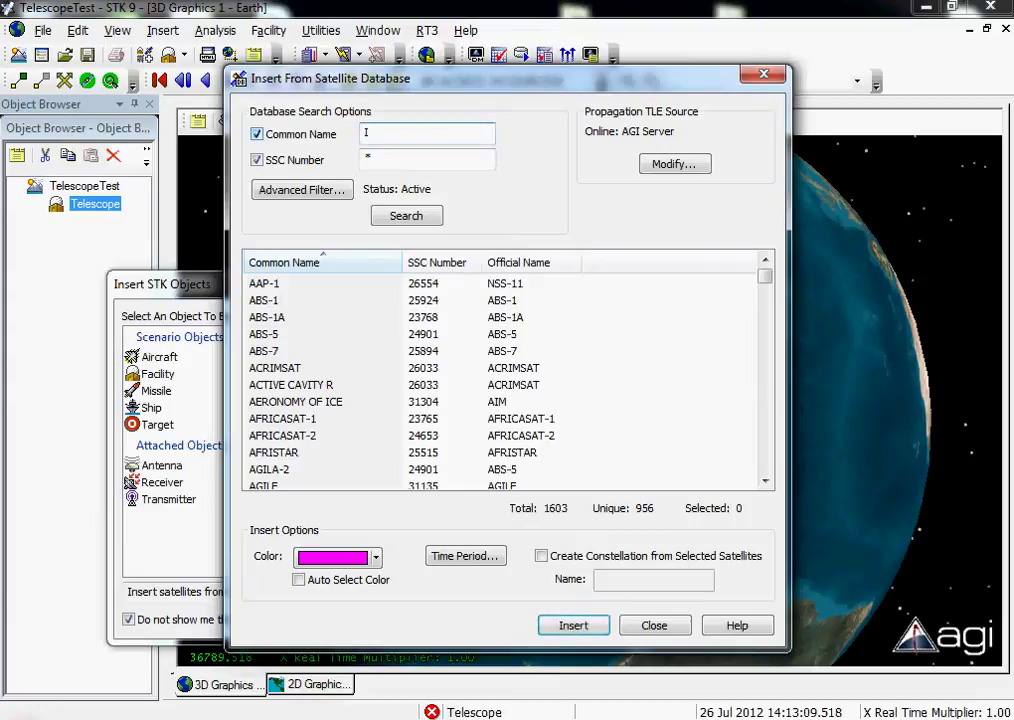
left_click(404, 216)
left_click(265, 287)
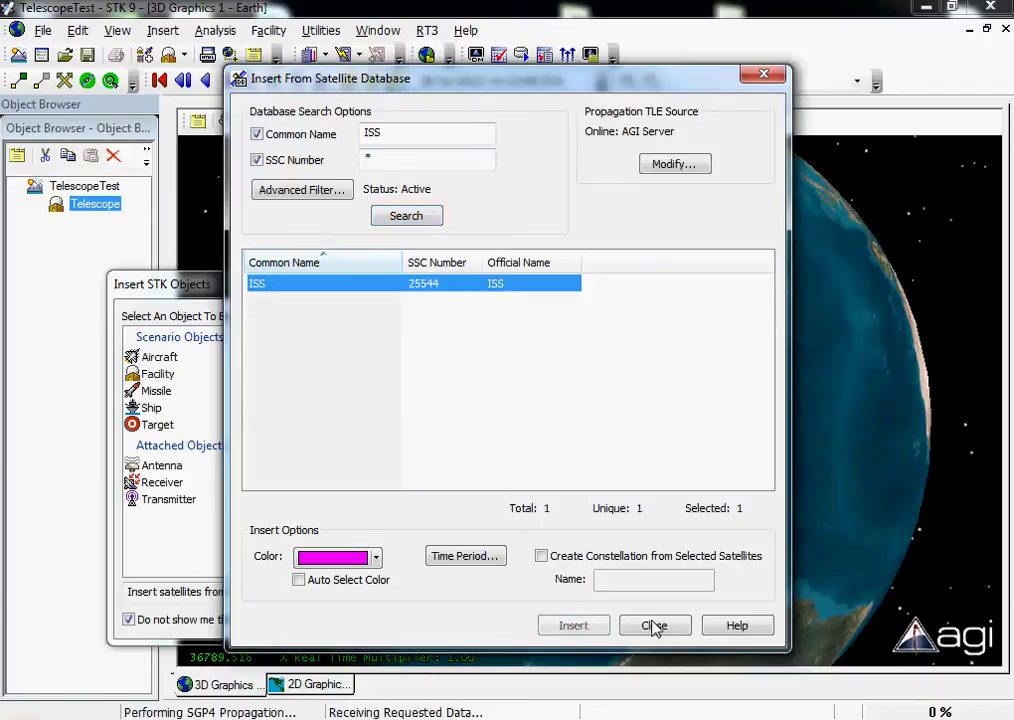
left_click(653, 627)
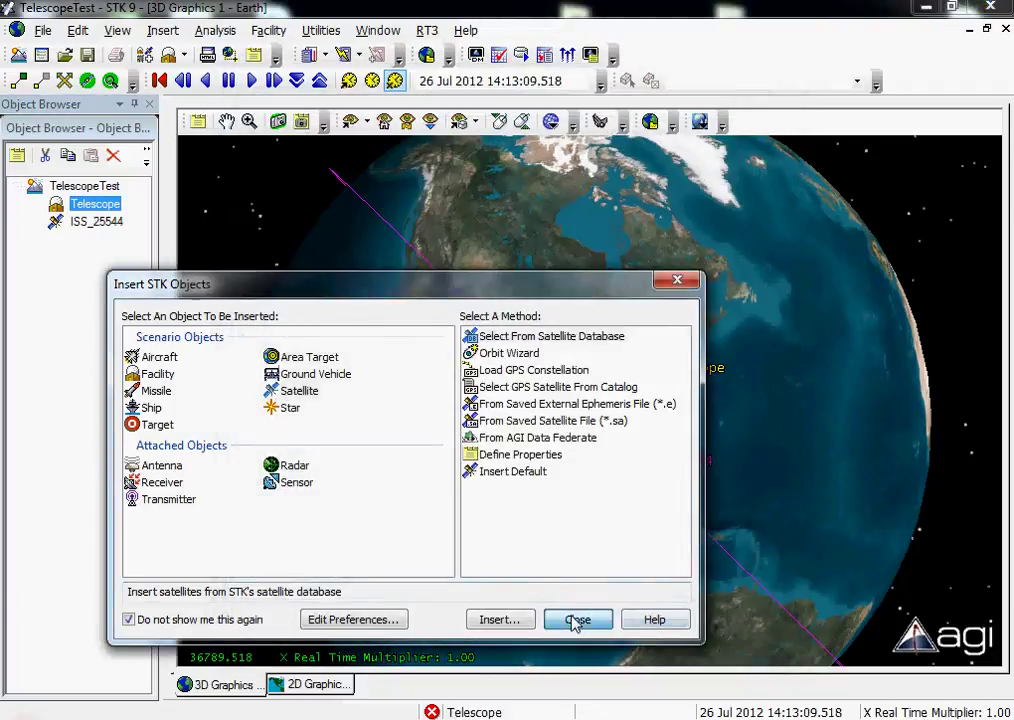
left_click(578, 619)
Step: Rotate and zoom the globe to show the ISS ground track over North America and the Gulf
left_click_drag(621, 505, 770, 370)
left_click_drag(650, 428, 668, 398)
right_click_drag(668, 398, 659, 425)
left_click_drag(659, 425, 505, 562)
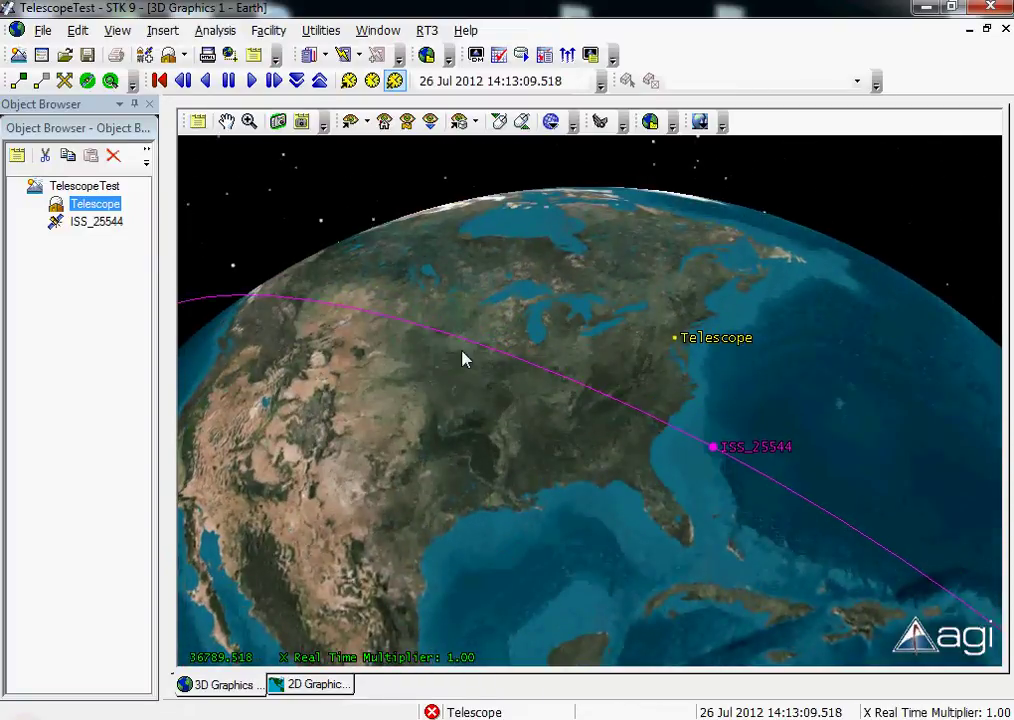
Step: Run the ASCOM_Telescope_Utility project in debug, minimise Visual Studio and reposition the utility form
left_click(272, 640)
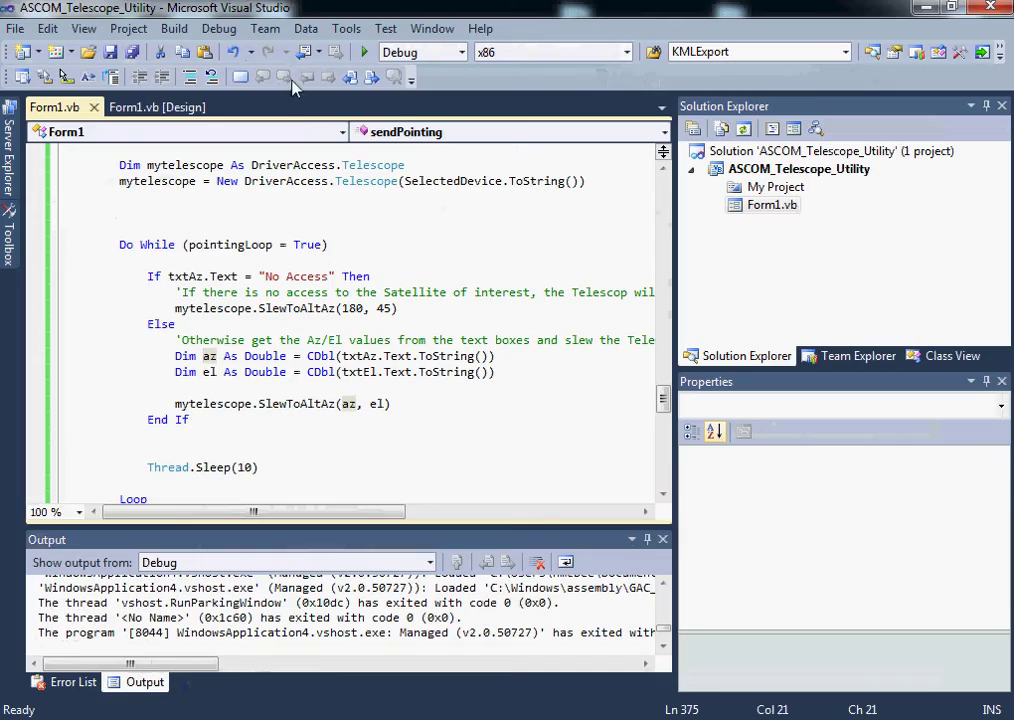
left_click(364, 51)
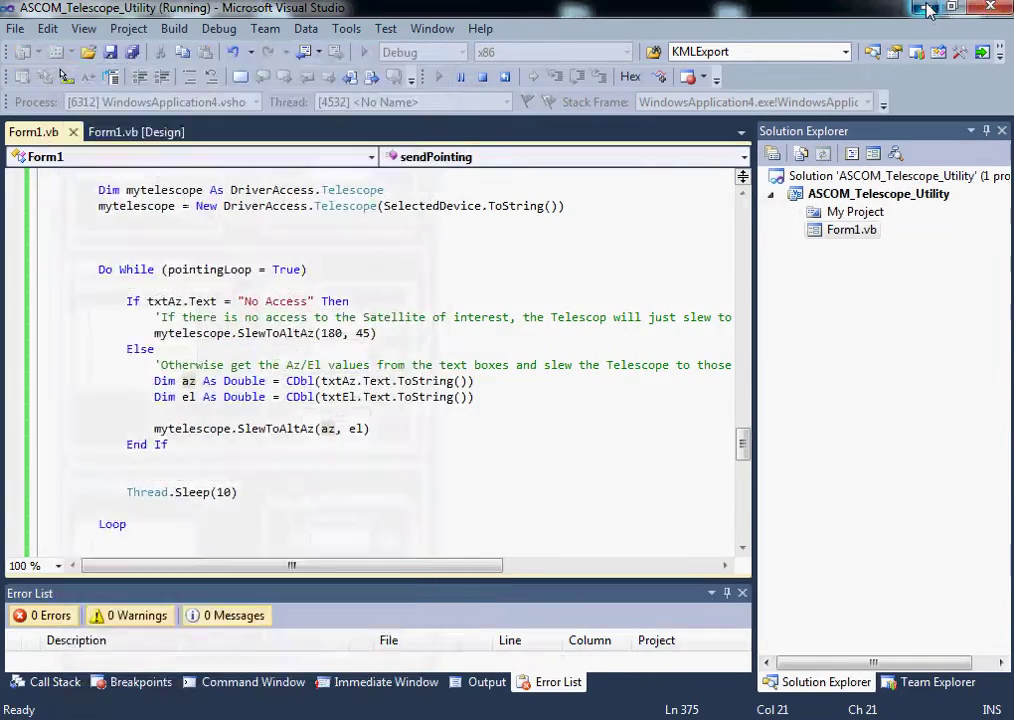
left_click(928, 12)
left_click_drag(246, 63, 213, 36)
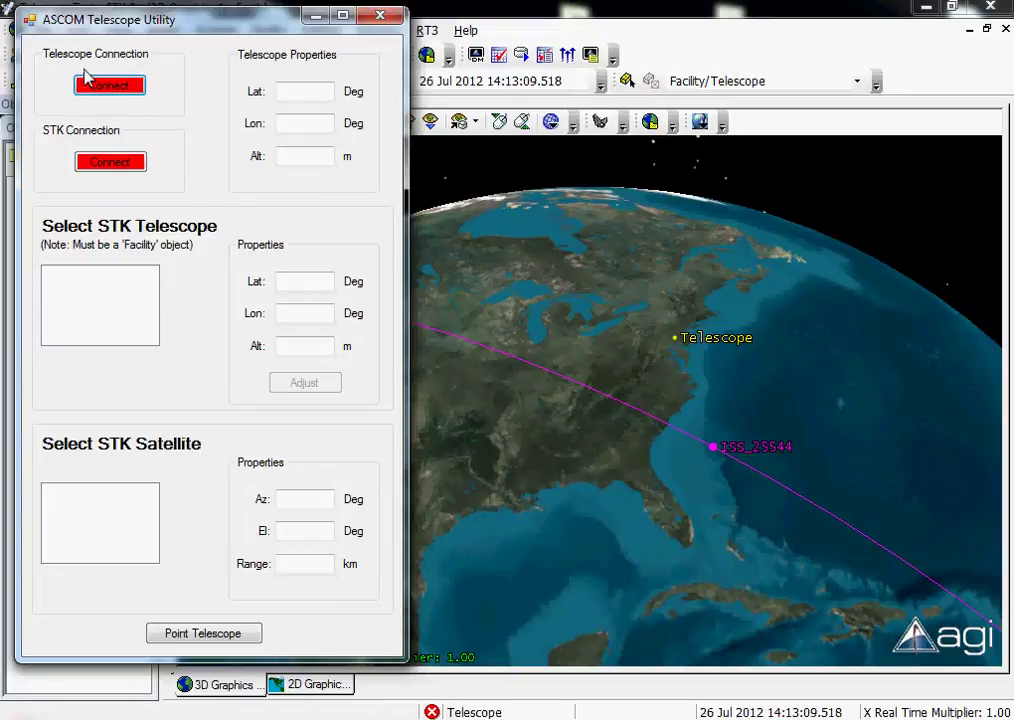
Step: Connect the utility to the Telescope Simulator for .NET via the Chooser, then open its Setup
left_click(125, 88)
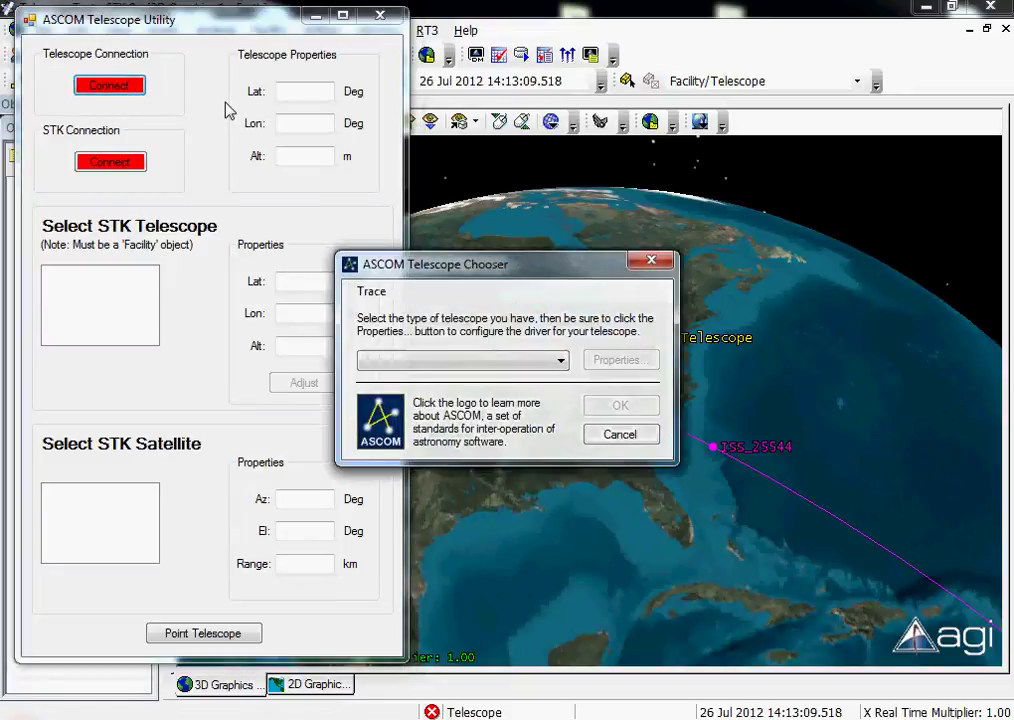
left_click_drag(514, 251, 530, 181)
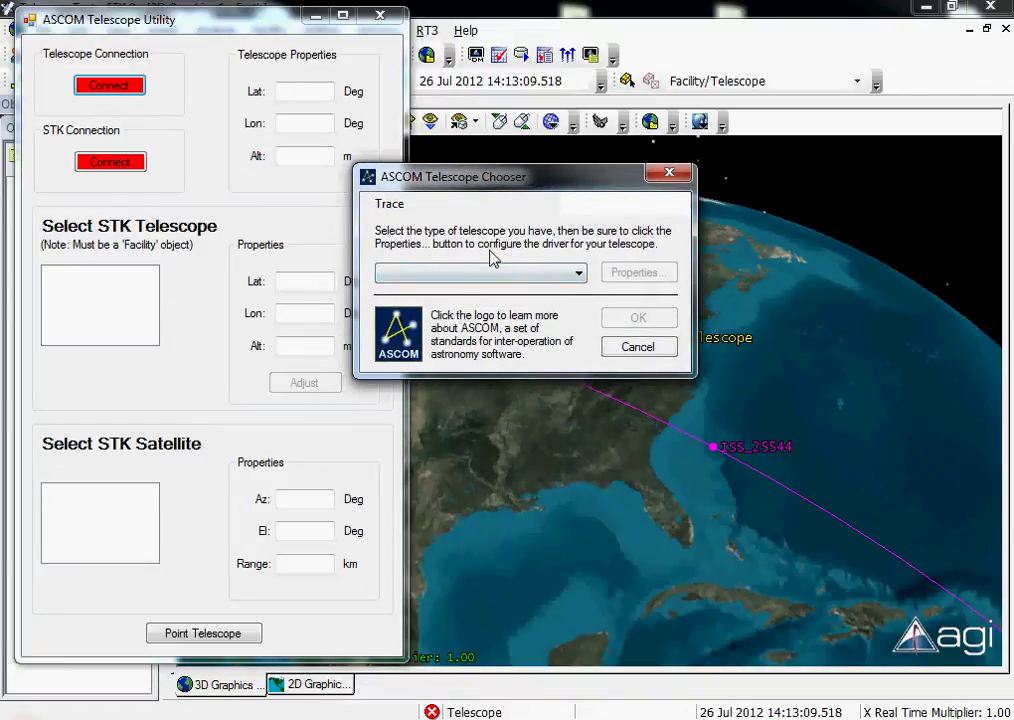
left_click(579, 273)
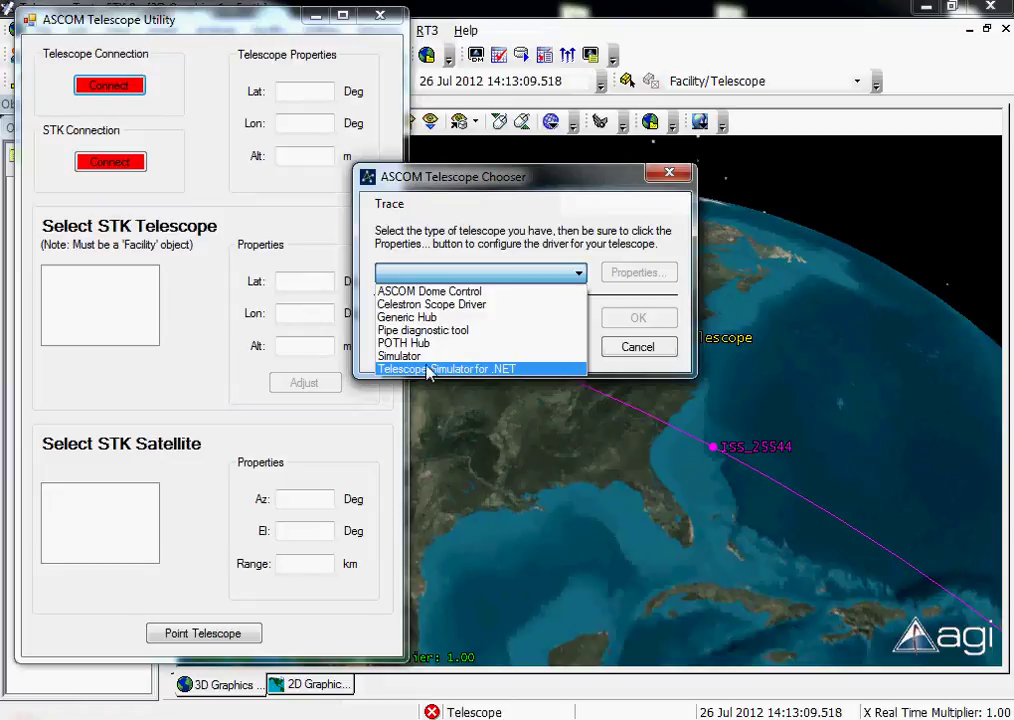
left_click(529, 375)
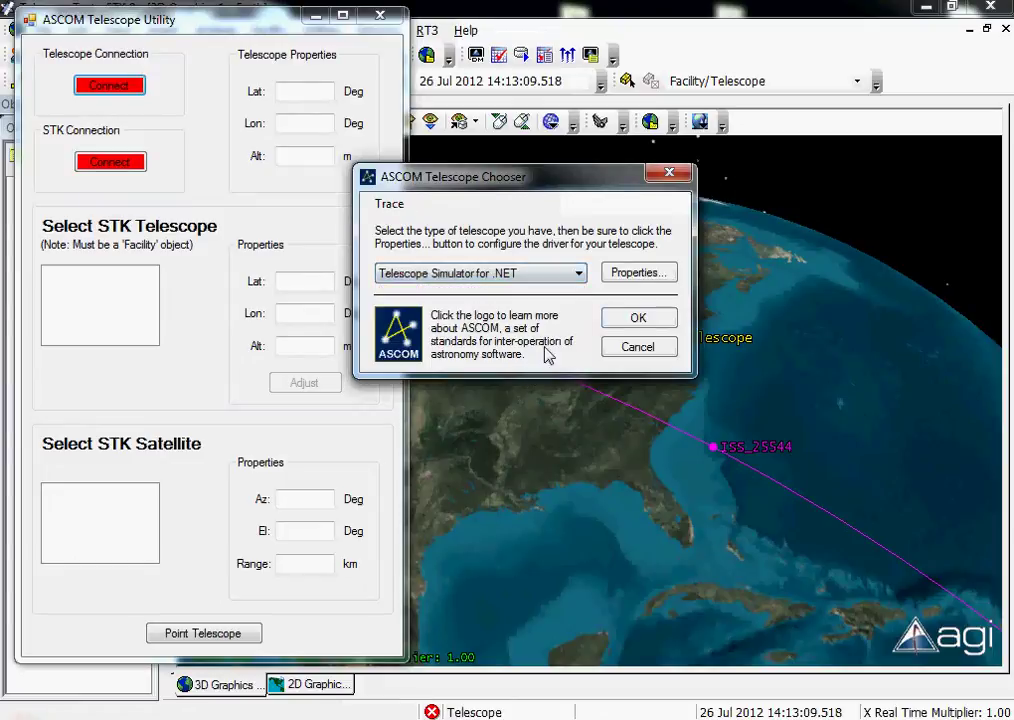
left_click(655, 320)
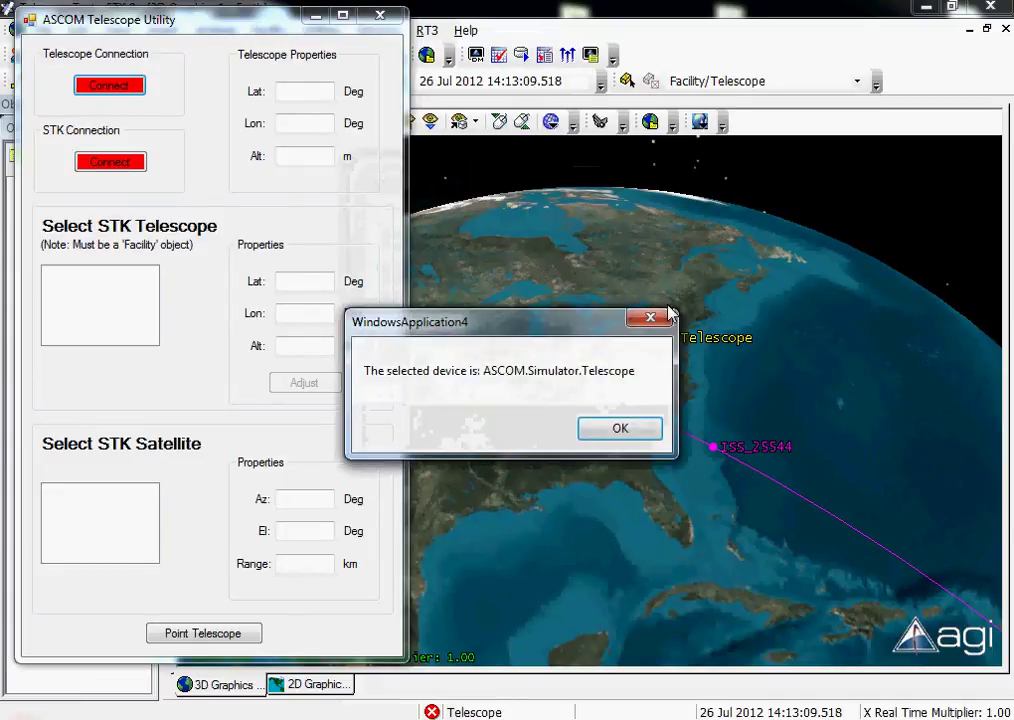
left_click(611, 429)
left_click_drag(160, 85, 947, 43)
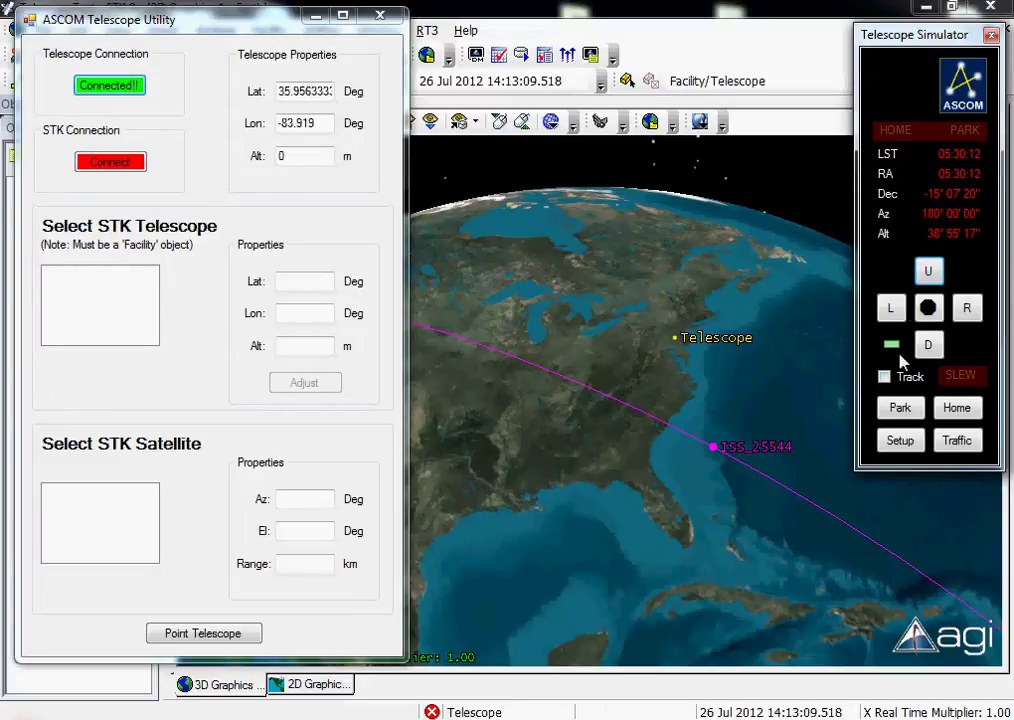
left_click(905, 447)
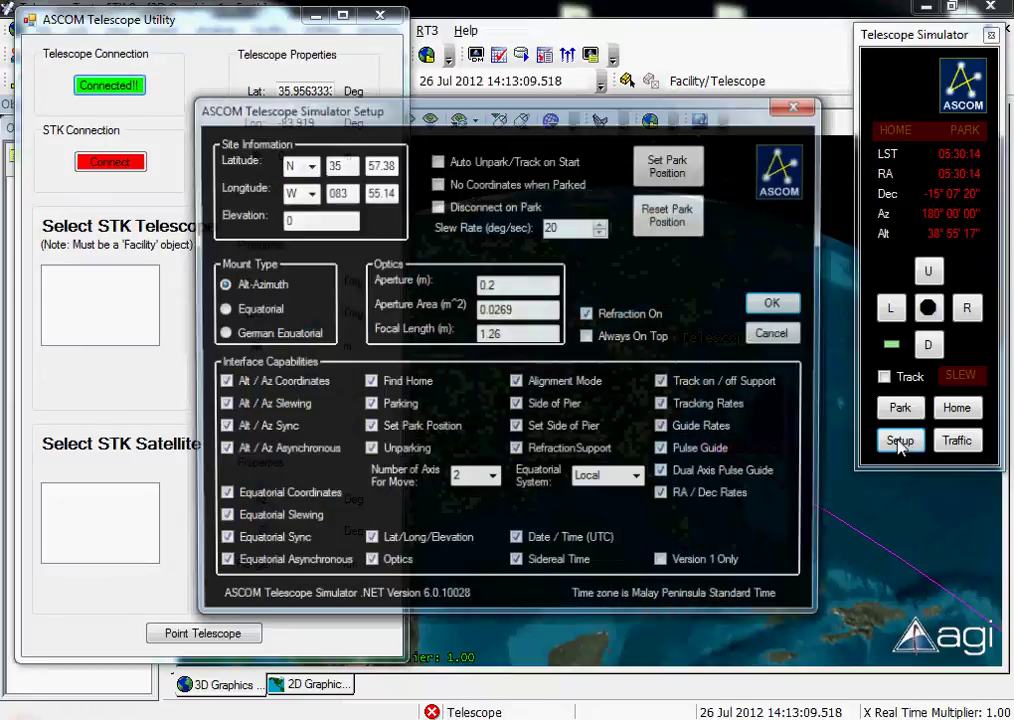
Step: Cancel the ASCOM Telescope Simulator Setup dialog without changing any settings
left_click_drag(621, 118, 634, 61)
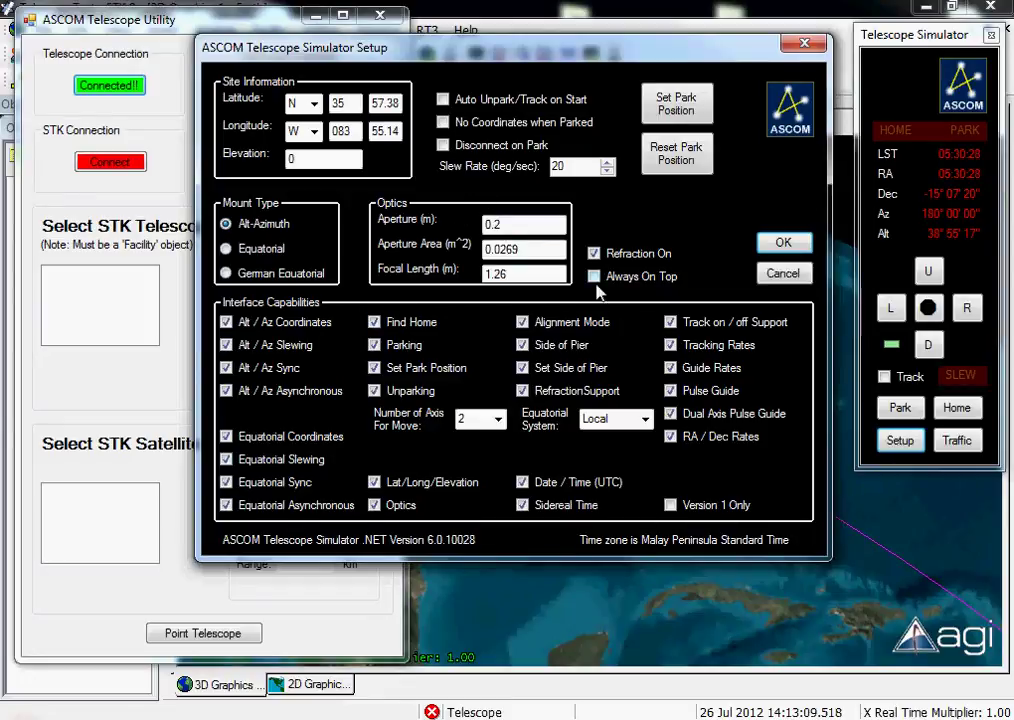
left_click(781, 274)
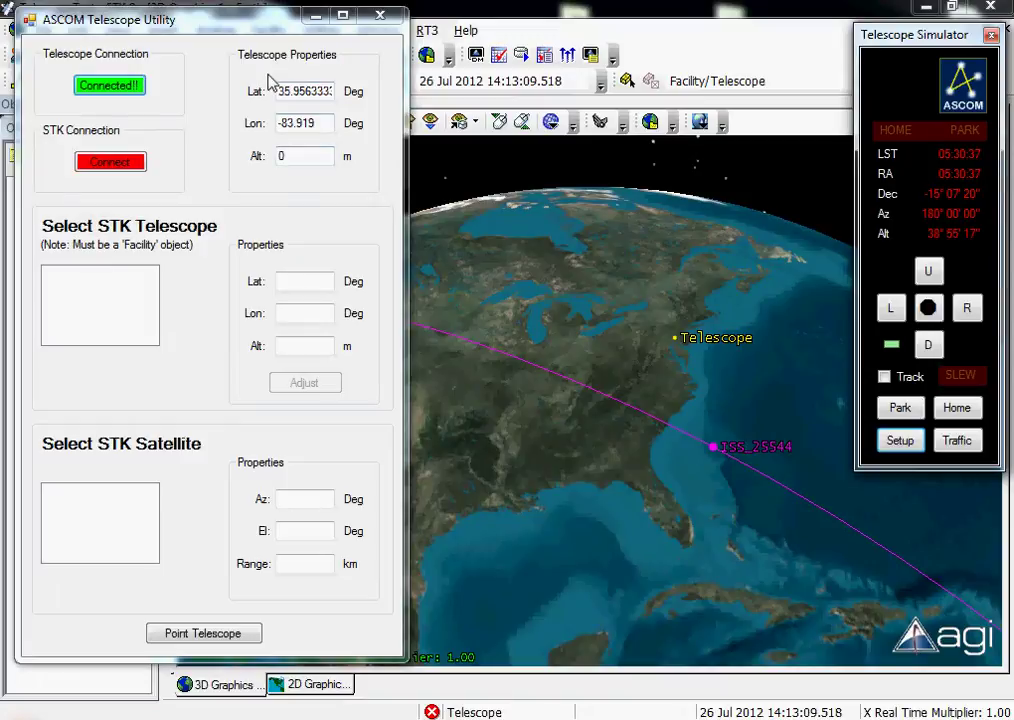
Step: Connect the ASCOM Telescope Utility to STK under STK Connection
left_click(110, 163)
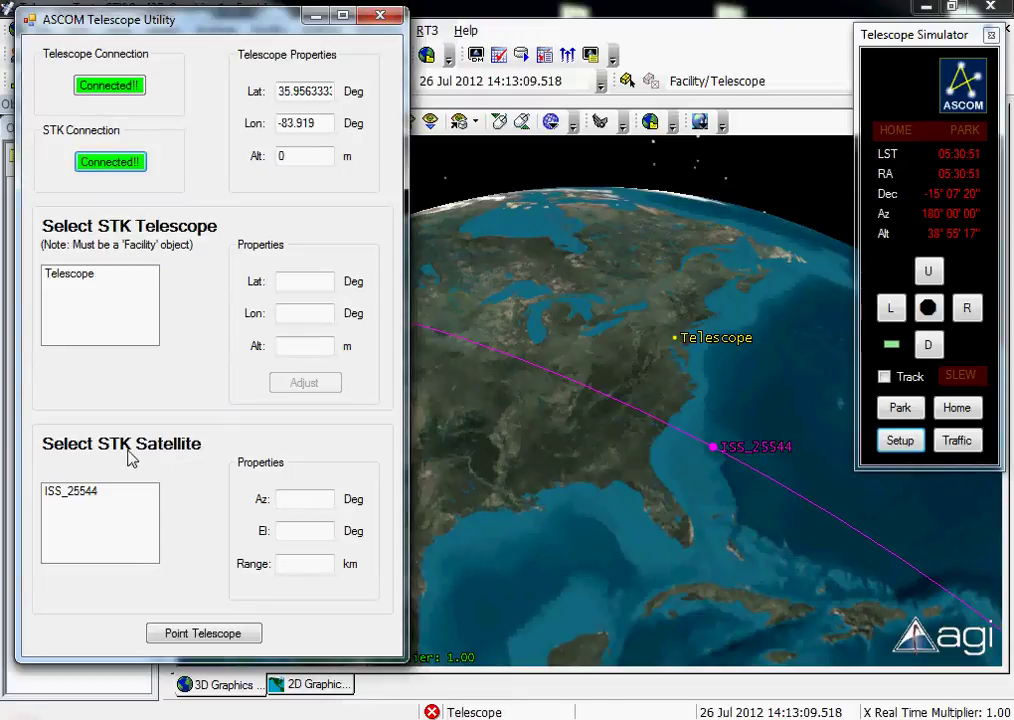
Step: Move the Telescope facility from 40.04, -75.595 to the simulator's latitude and longitude -83.919
left_click(67, 283)
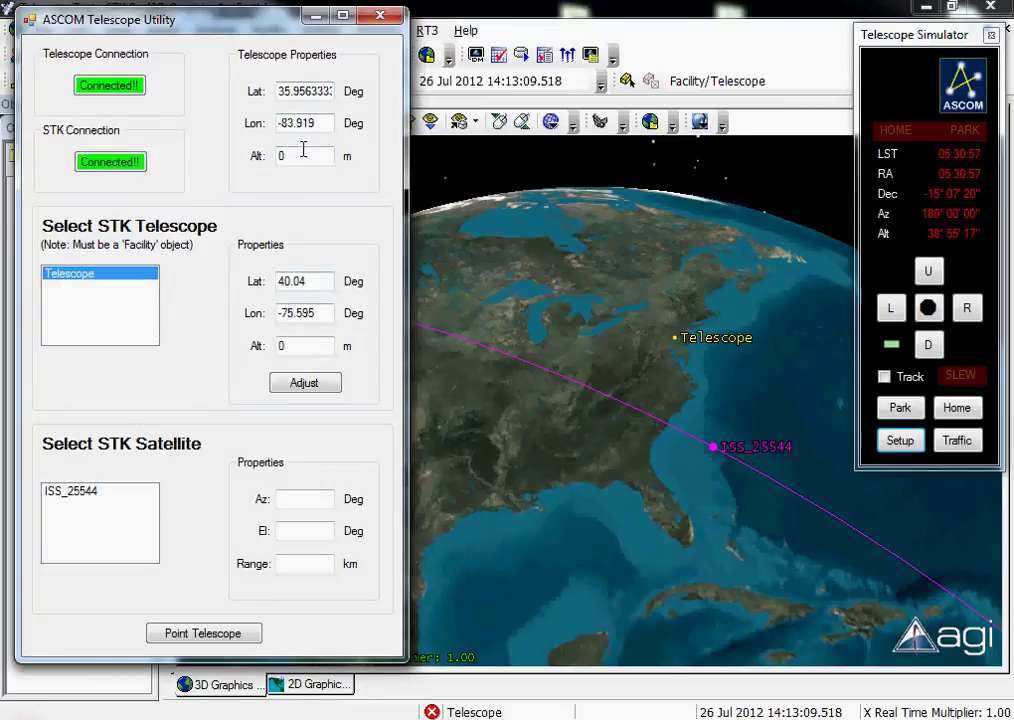
double_click(310, 91)
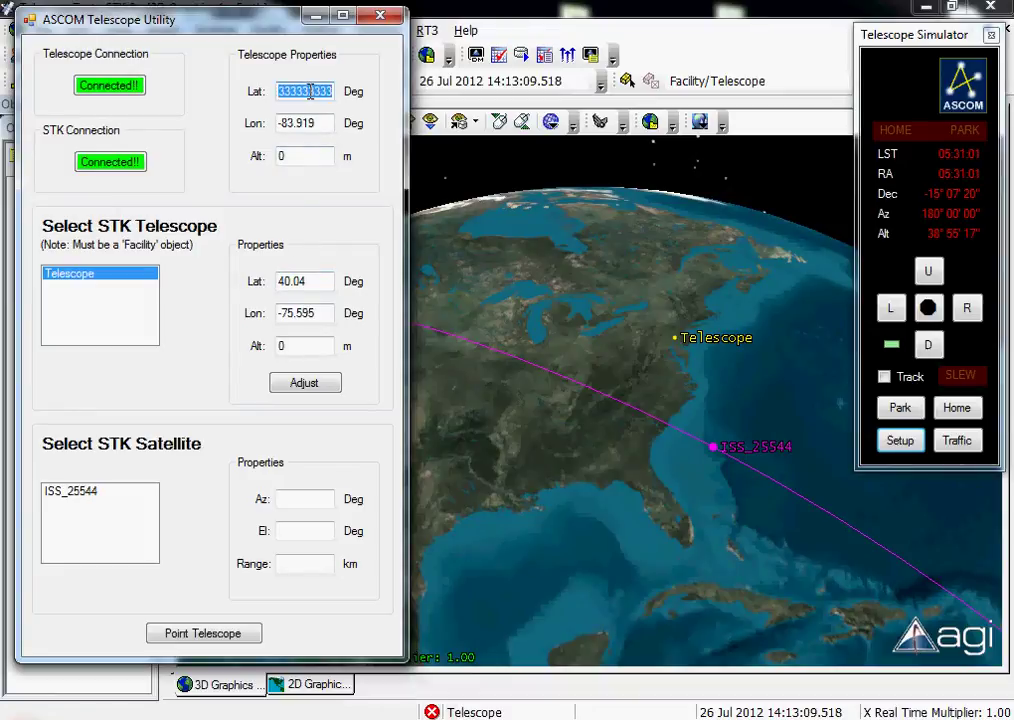
left_click_drag(300, 281, 251, 283)
type("333333333")
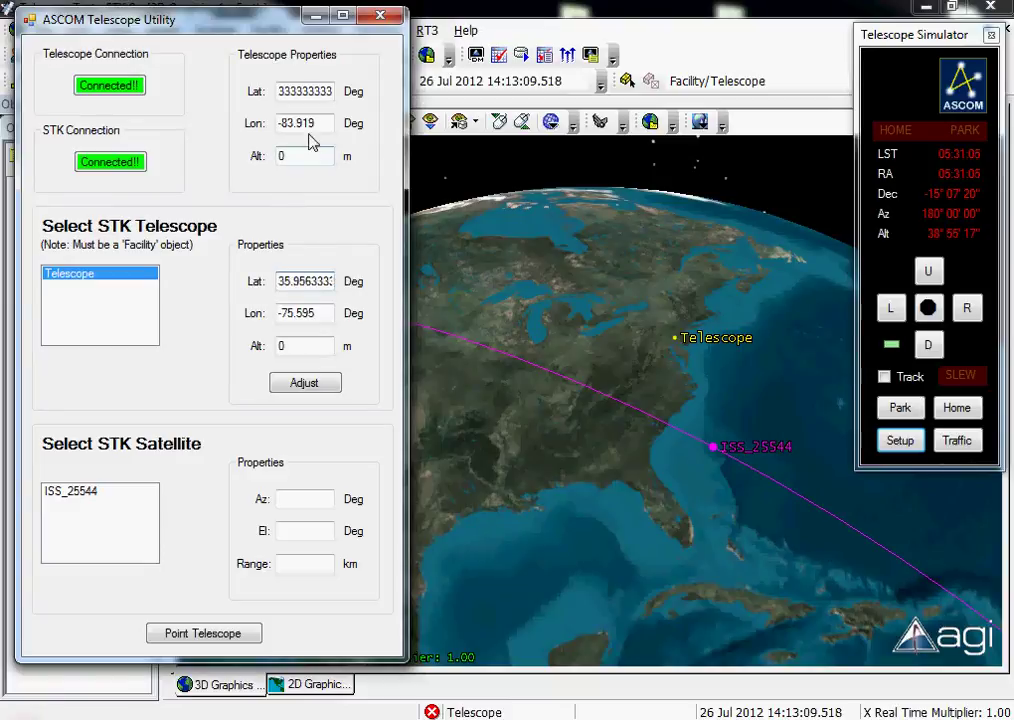
left_click_drag(324, 124, 262, 140)
key("ctrl+c")
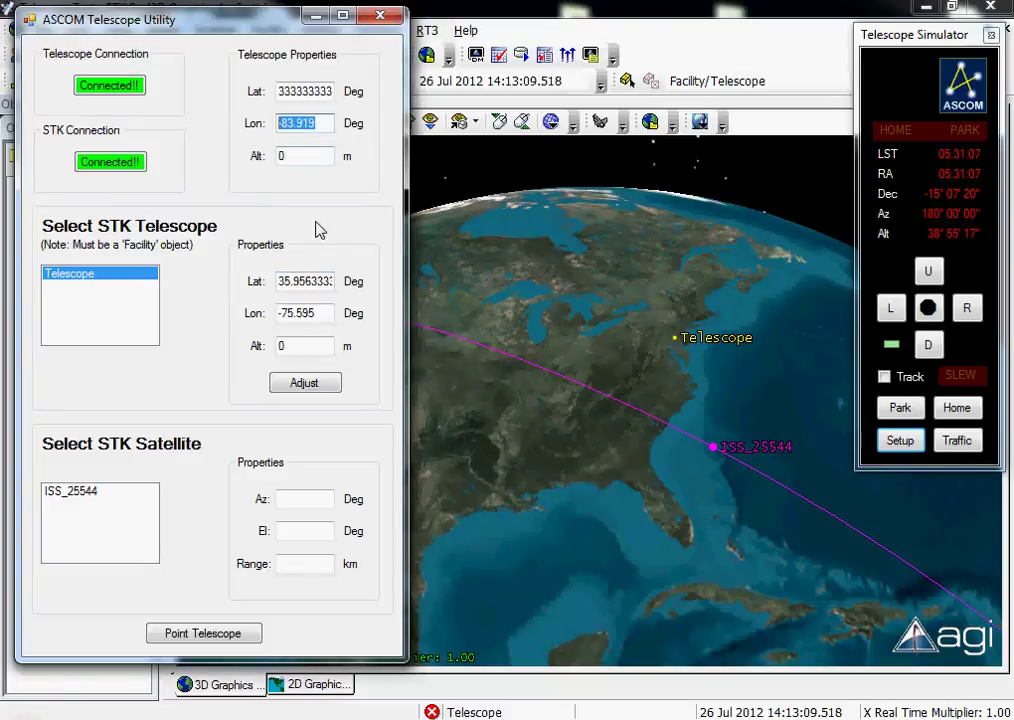
left_click_drag(318, 313, 226, 314)
key("ctrl+v")
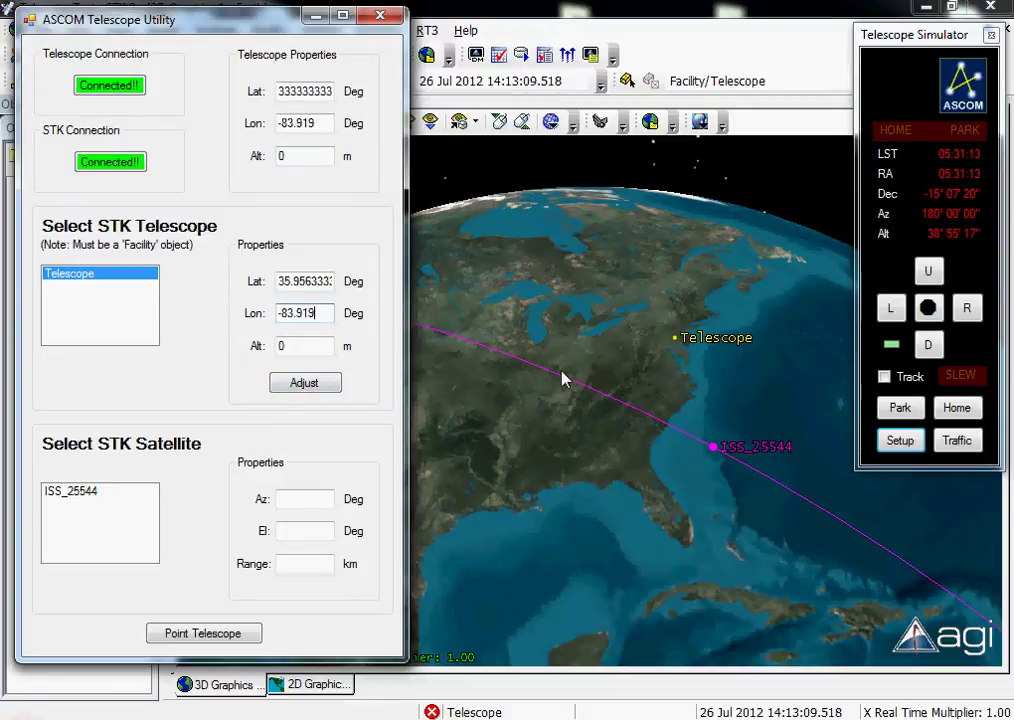
left_click(294, 386)
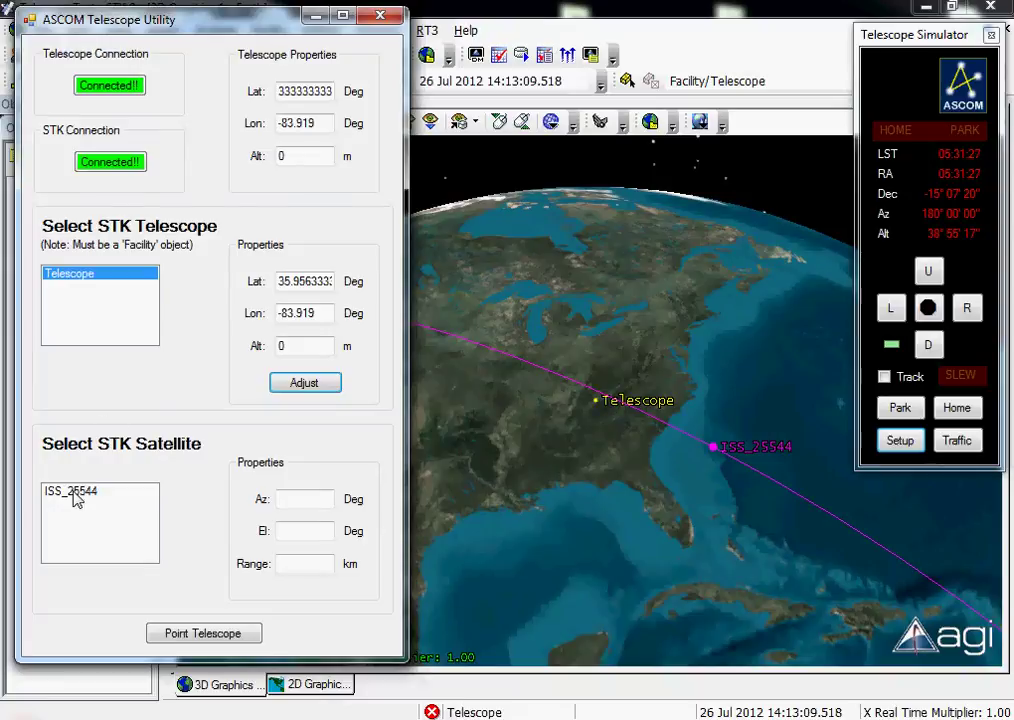
left_click(446, 193)
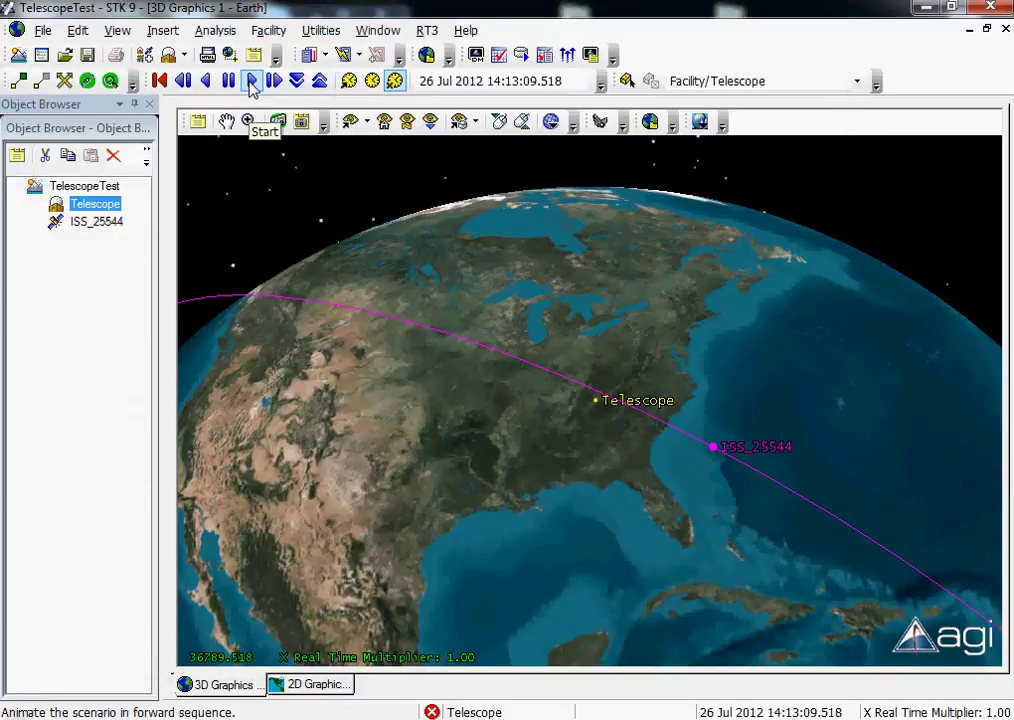
Step: Play the STK scenario forward in real time, then return to the telescope utility
left_click(252, 86)
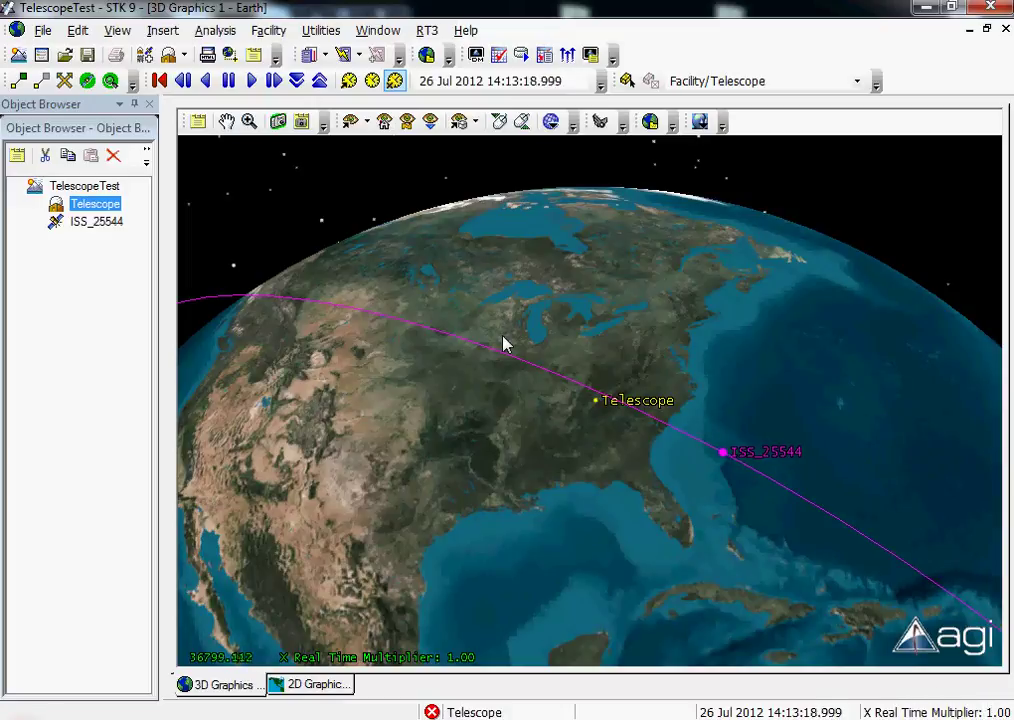
mouse_move(457, 718)
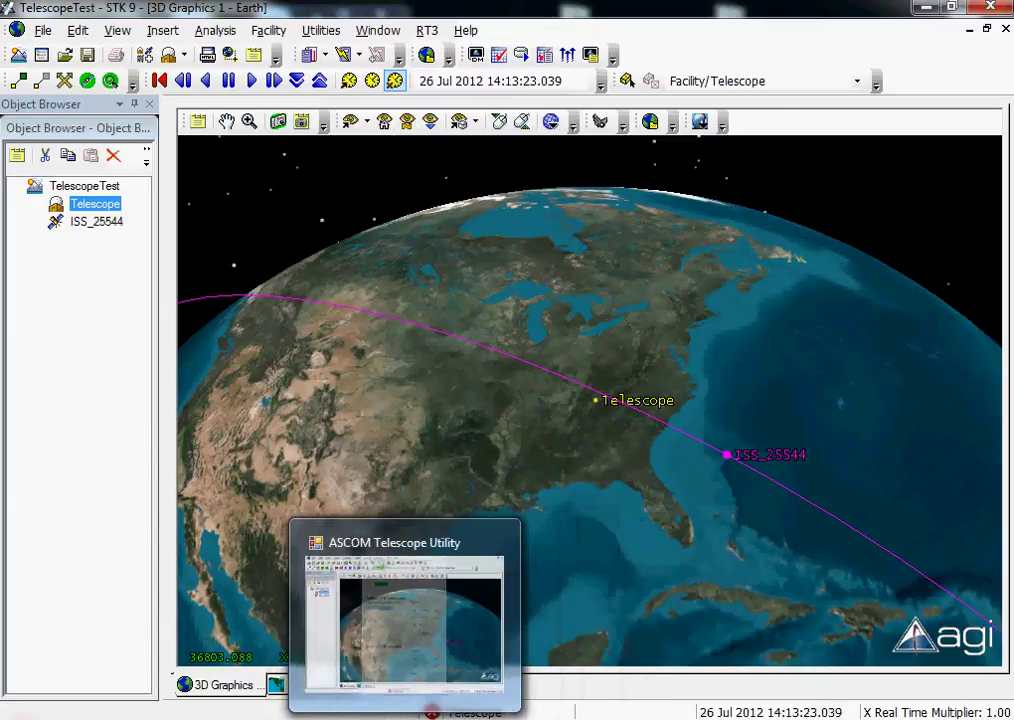
left_click(407, 716)
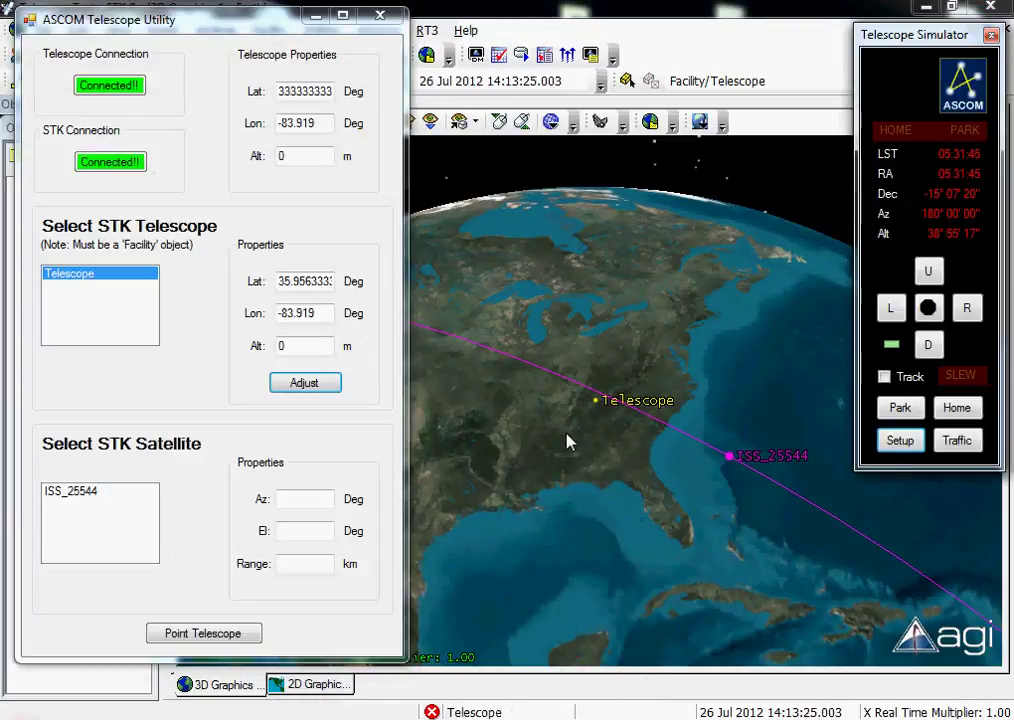
Step: Select ISS_25544, showing Az 141.887, El 12.065 and Range 1330.702 km
left_click(78, 492)
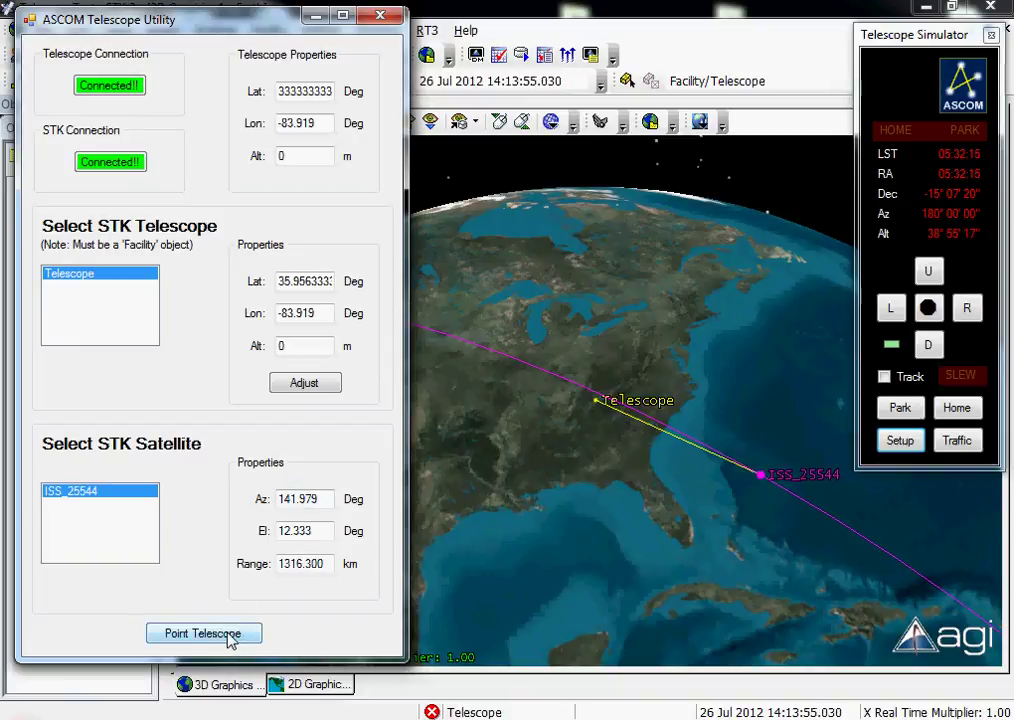
left_click_drag(967, 27, 940, 33)
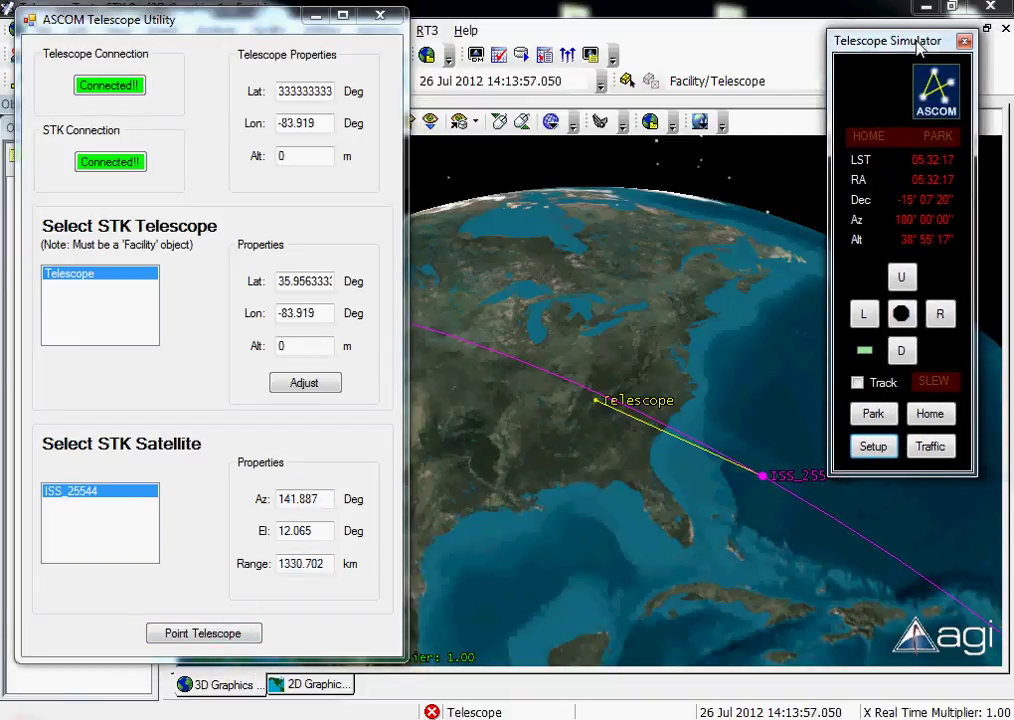
Step: Point the simulated telescope at ISS_25544 and open the simulator's Traffic log window
left_click(225, 636)
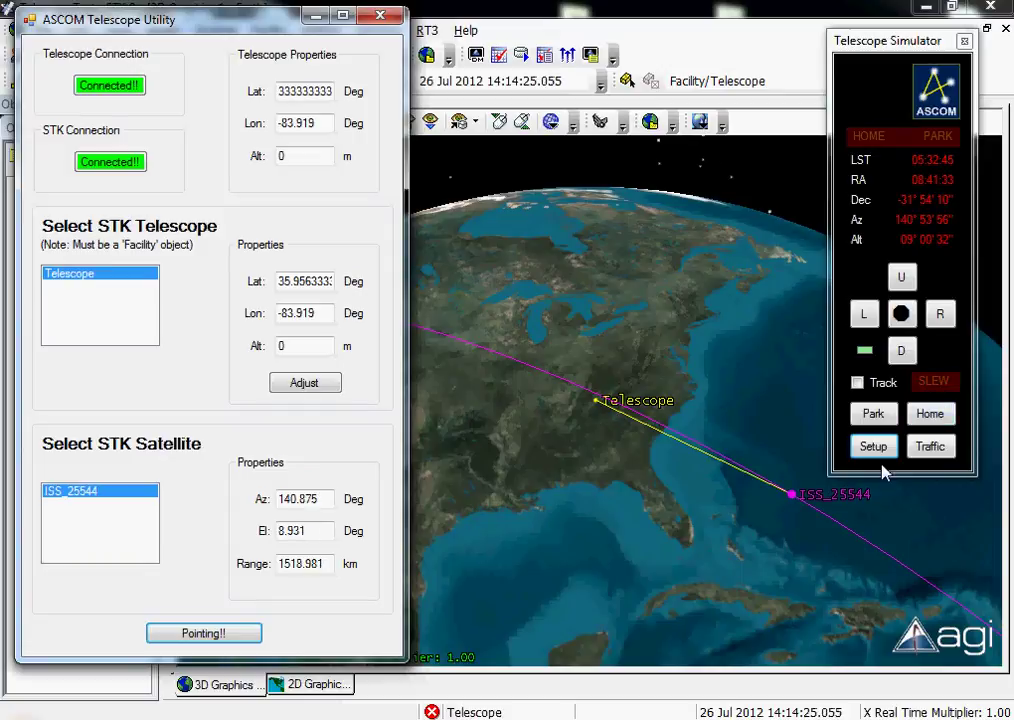
left_click(932, 447)
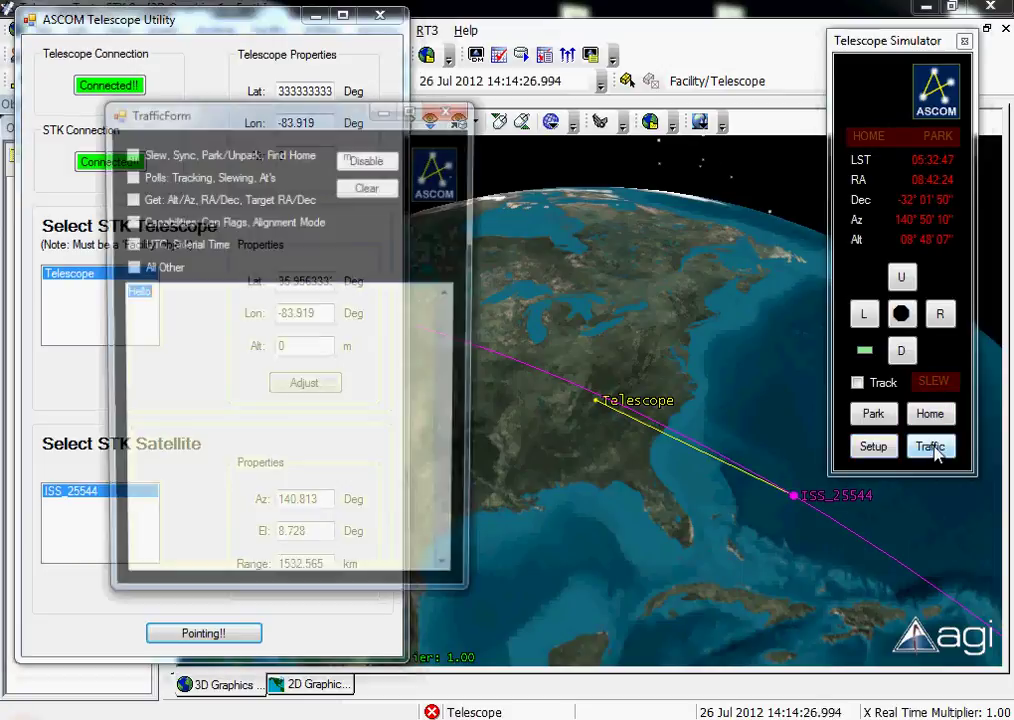
Step: Briefly log Slew, Sync, Park/Unpark, Find Home commands, then disable logging, clear it and close TrafficForm
left_click_drag(335, 118, 270, 50)
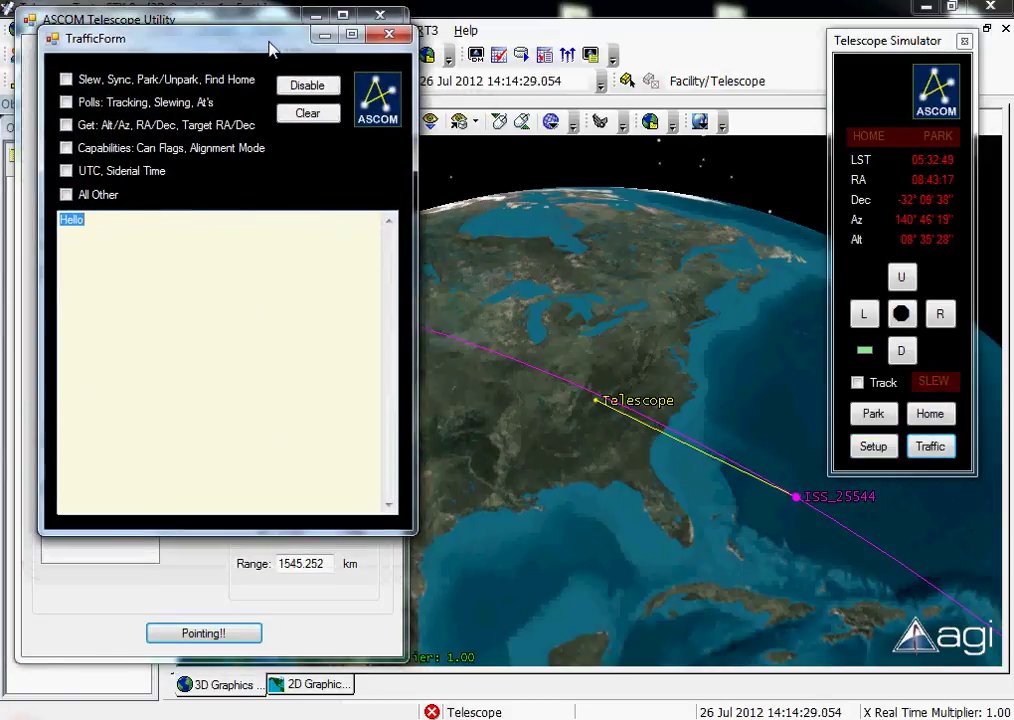
left_click(66, 79)
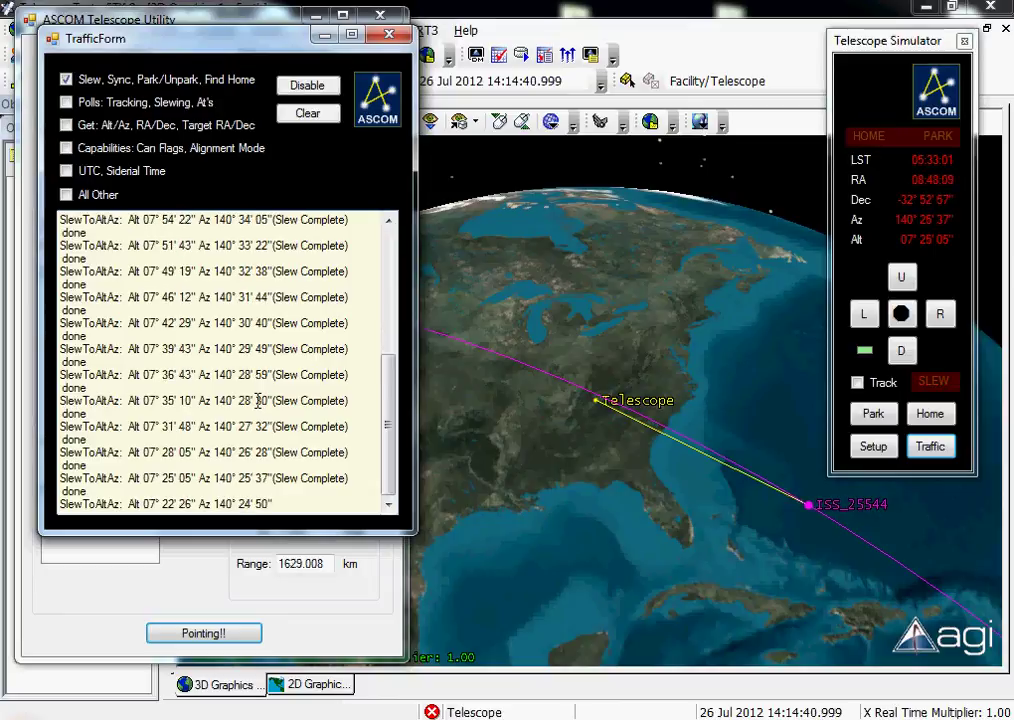
left_click_drag(254, 49, 245, 31)
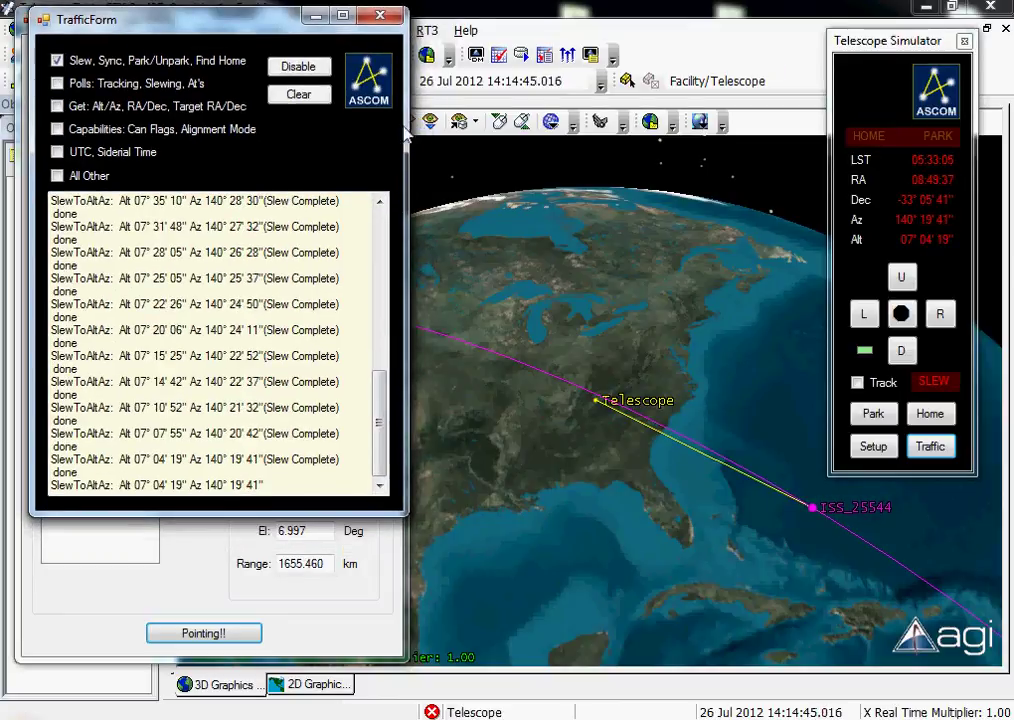
left_click(57, 60)
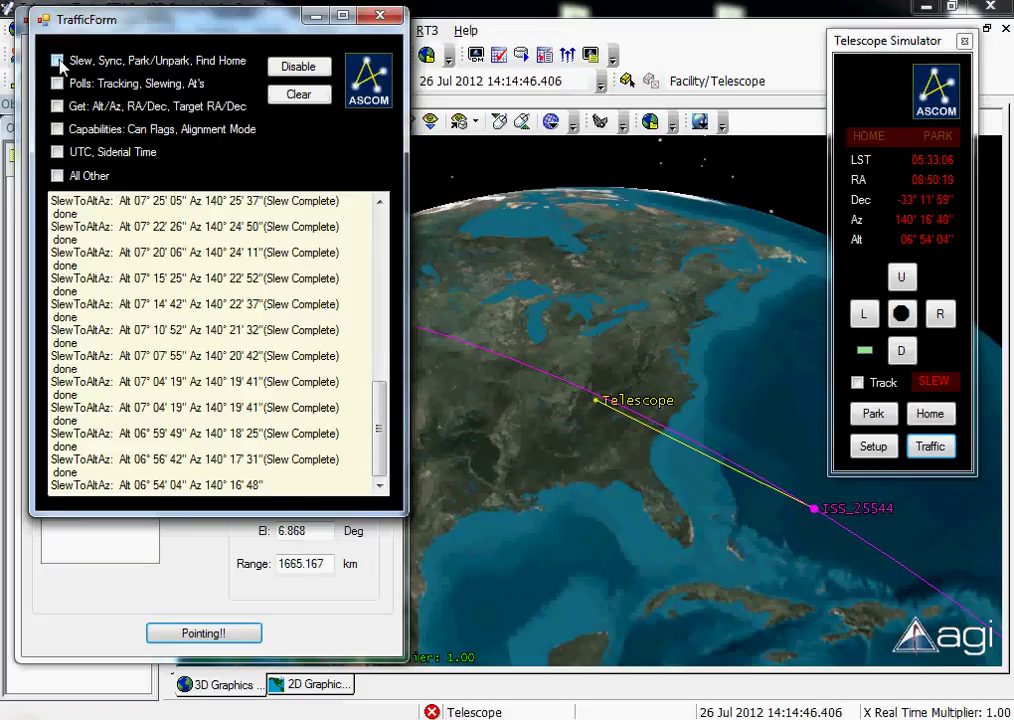
left_click(291, 97)
left_click(382, 16)
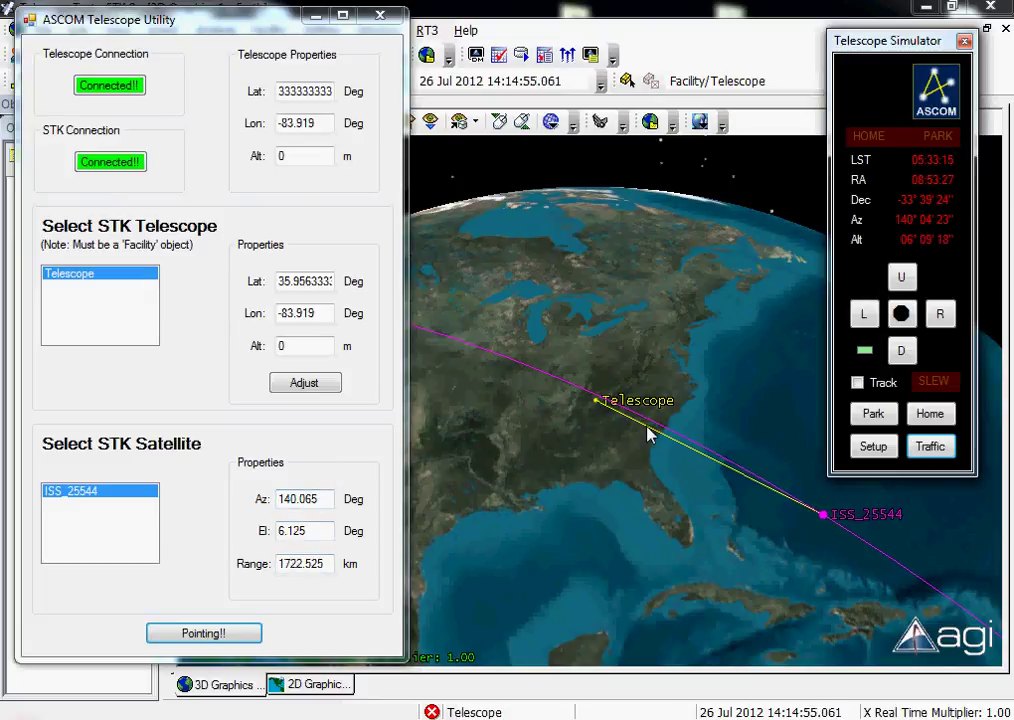
Step: Orbit the STK 3D globe to keep ISS_25544 in view, checking the telescope utility's Az/El readout
left_click(698, 494)
left_click_drag(695, 489, 521, 414)
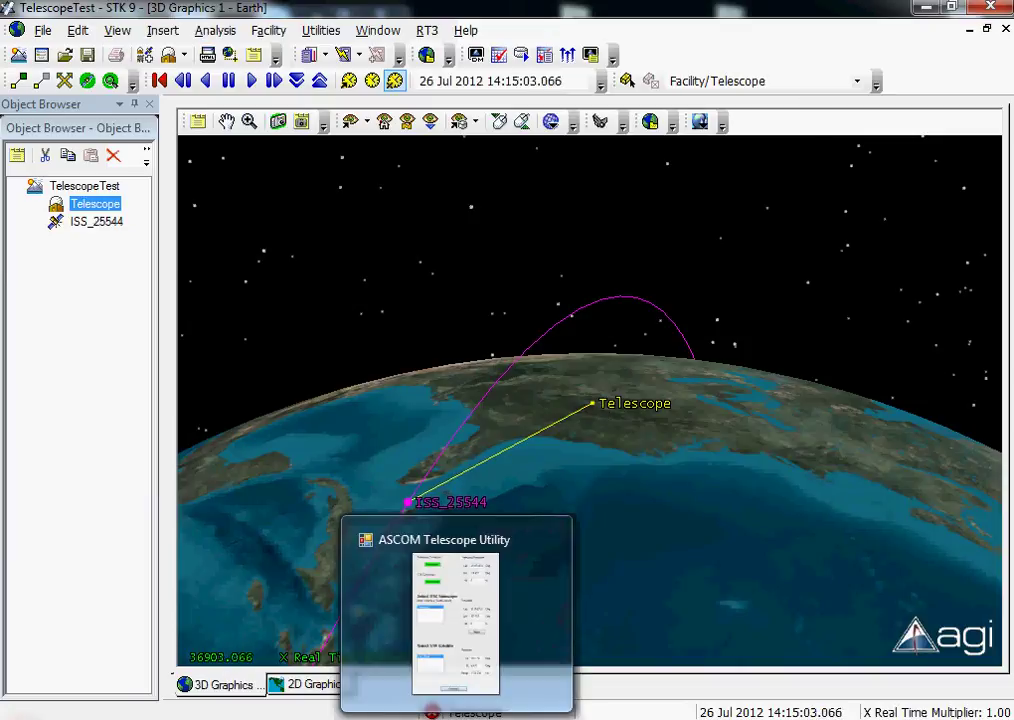
left_click(456, 718)
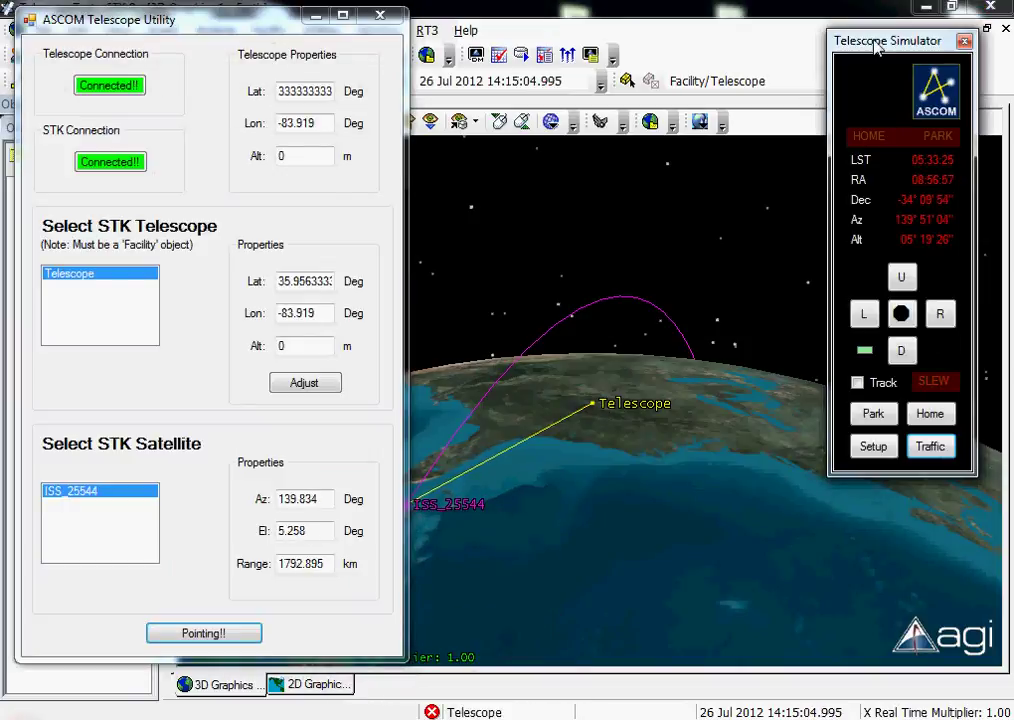
left_click_drag(873, 50, 860, 51)
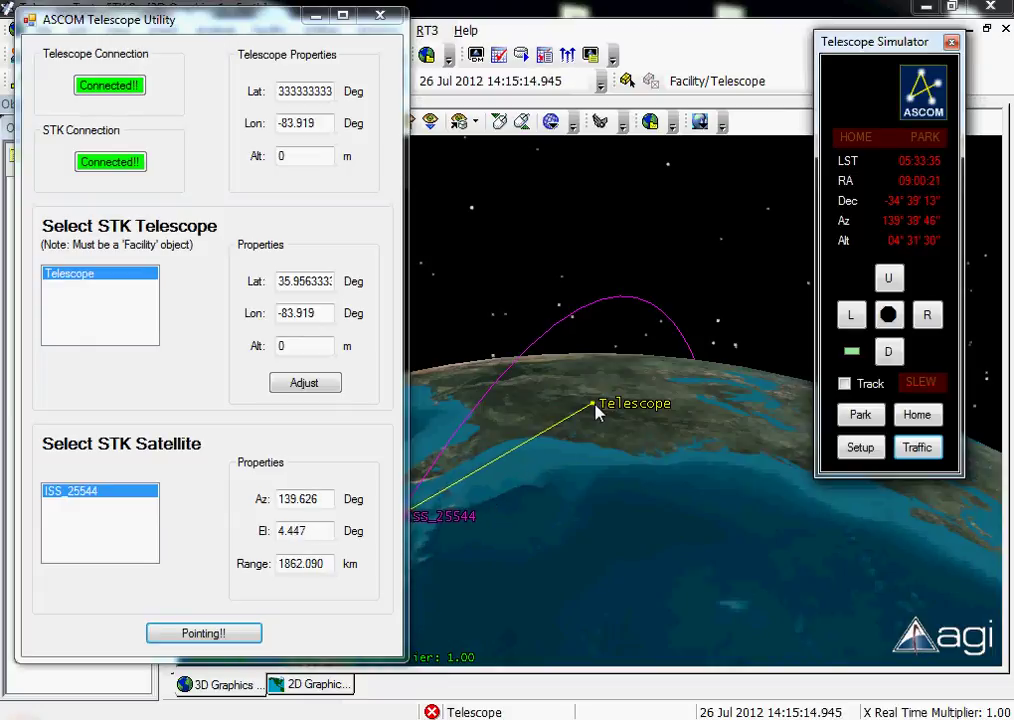
mouse_move(573, 493)
left_mouse_down()
mouse_move(682, 476)
mouse_move(643, 462)
mouse_move(627, 489)
mouse_move(555, 488)
left_mouse_up()
key("alt+Tab")
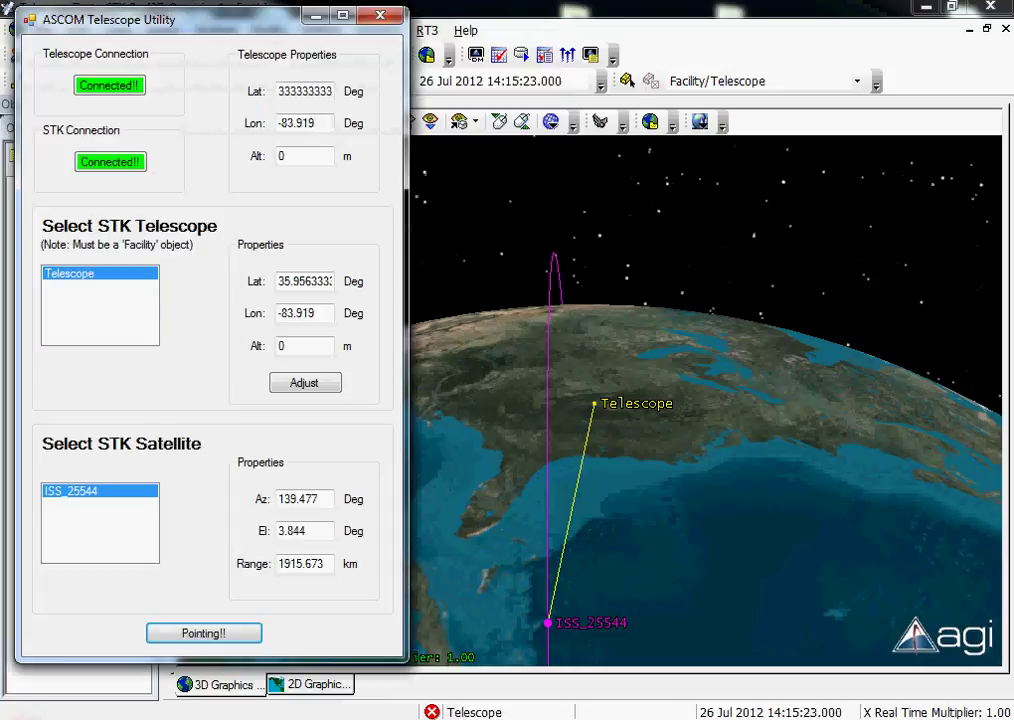